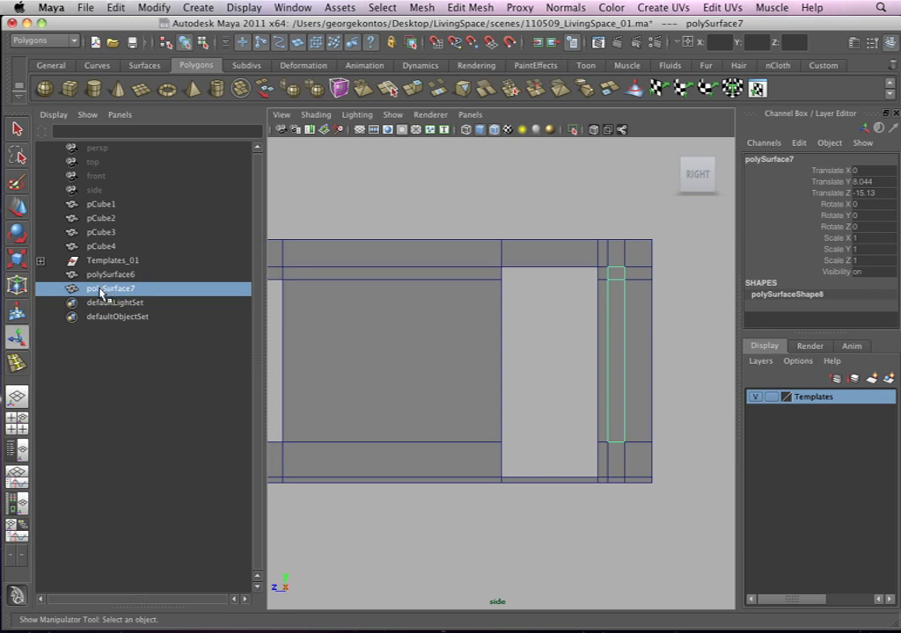
Step: Parent polySurface7 under the Templates_01 group and check that group's contents
middle_drag(106, 293, 105, 293)
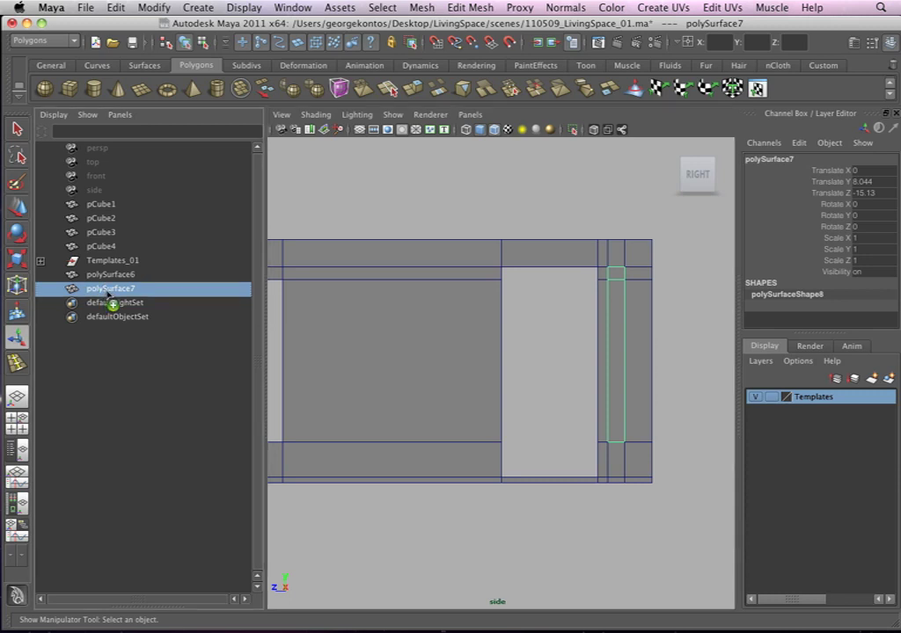
middle_drag(111, 295, 105, 266)
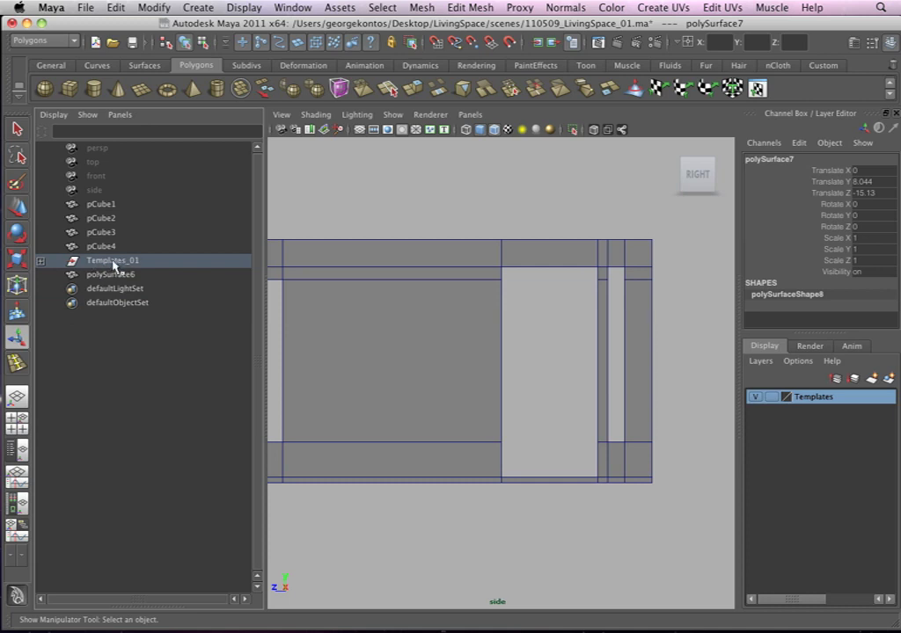
click(117, 262)
click(41, 261)
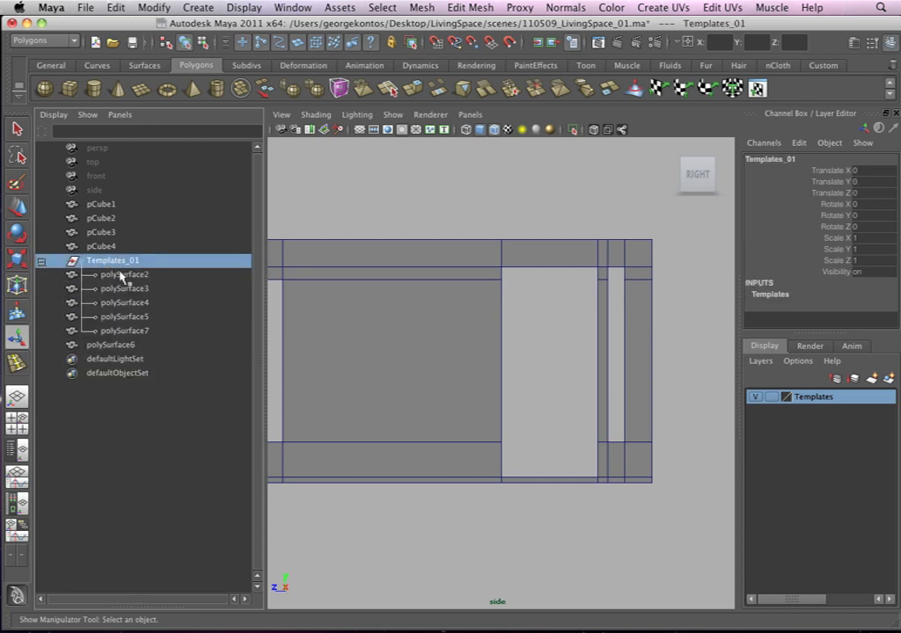
click(41, 261)
Step: Select the polySurface6 wall and show it in a full-size perspective view
click(113, 275)
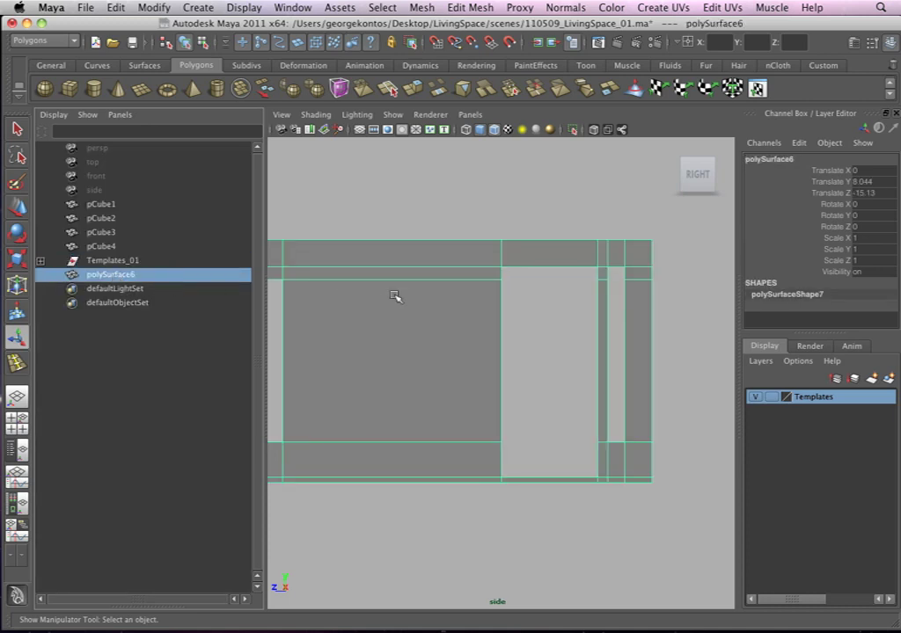
scroll(373, 254, down, 2)
scroll(443, 263, down, 3)
key(space)
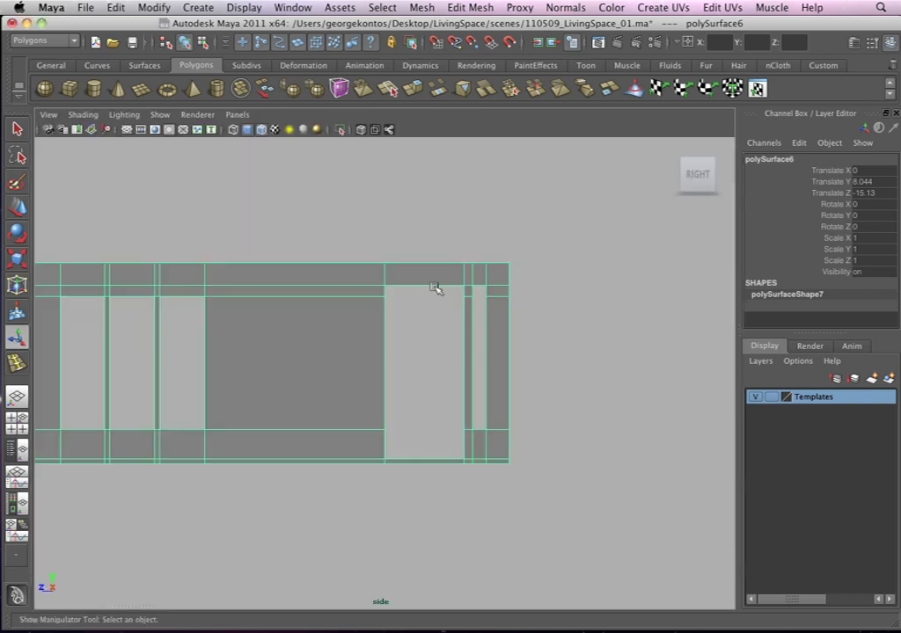
key(space)
drag(438, 315, 475, 311)
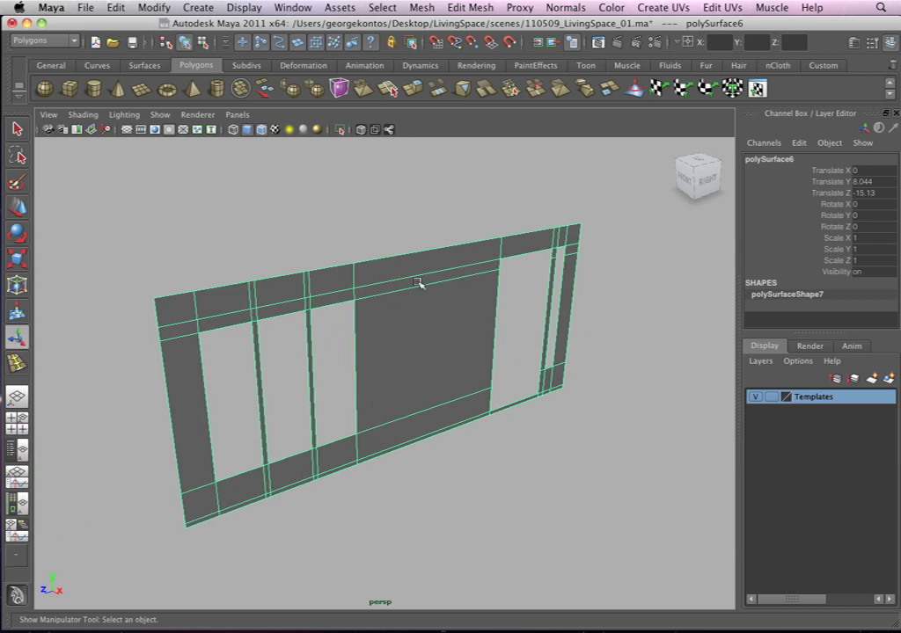
alt+drag(419, 283, 444, 280)
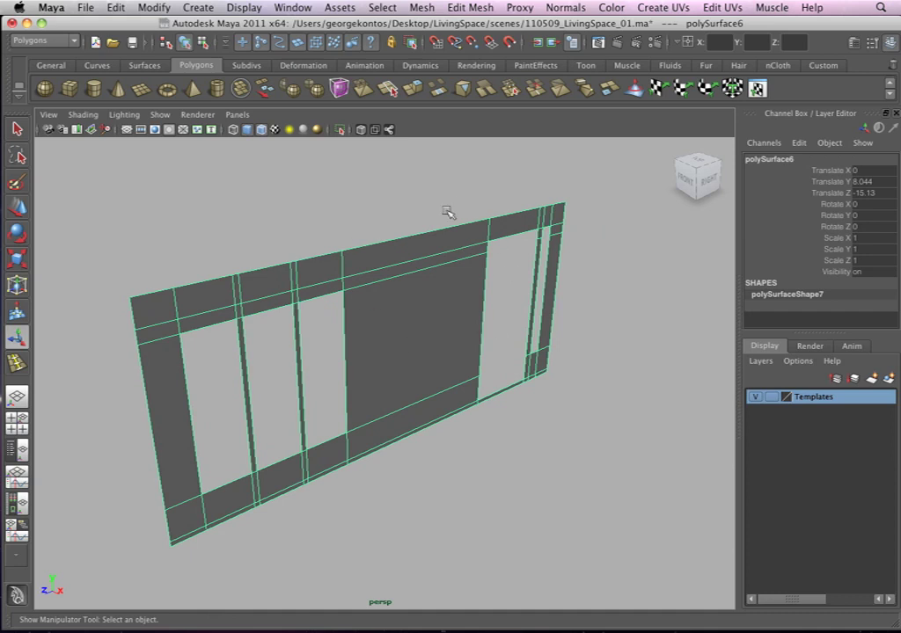
click(416, 195)
click(395, 254)
right_drag(376, 269, 376, 302)
drag(119, 192, 531, 525)
right_drag(401, 302, 432, 282)
Step: Reset the Extrude Face options to their defaults and extrude all faces of the polySurface6 wall
click(465, 7)
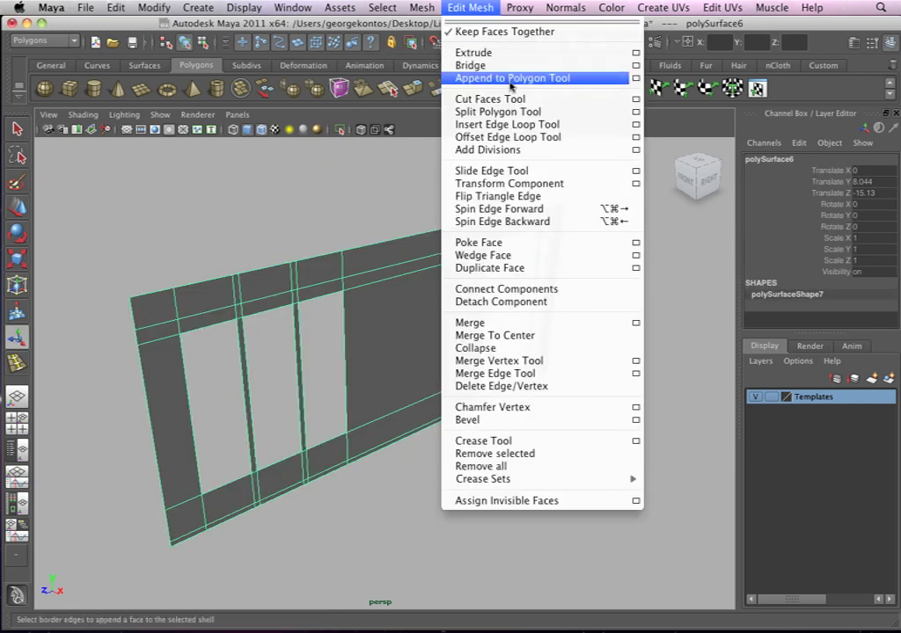
click(635, 53)
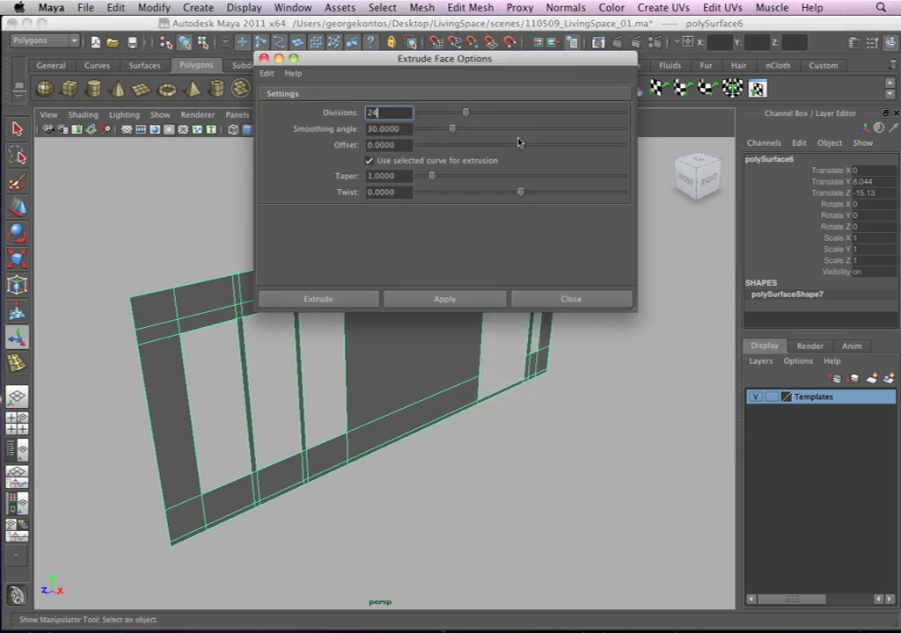
click(266, 73)
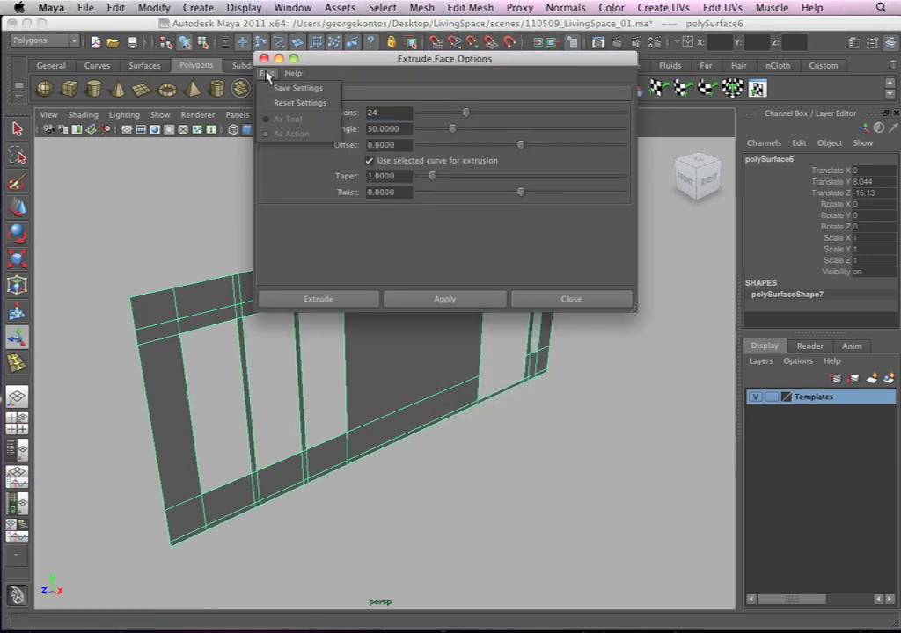
click(287, 103)
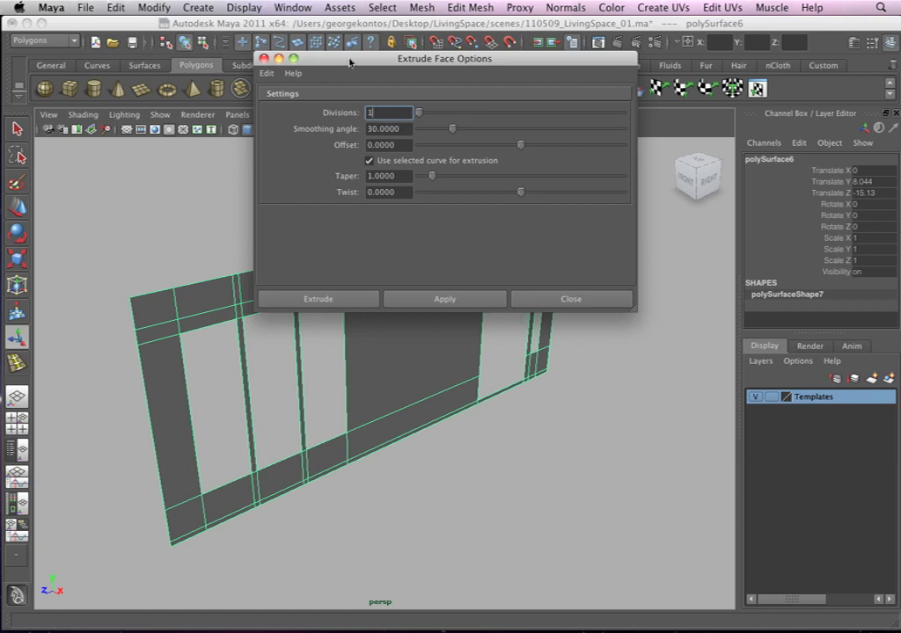
click(358, 300)
Step: Pull the extruded wall faces out to give thickness, and set the extrusion's Local Translate Z to 1
drag(597, 238, 415, 335)
drag(376, 256, 390, 256)
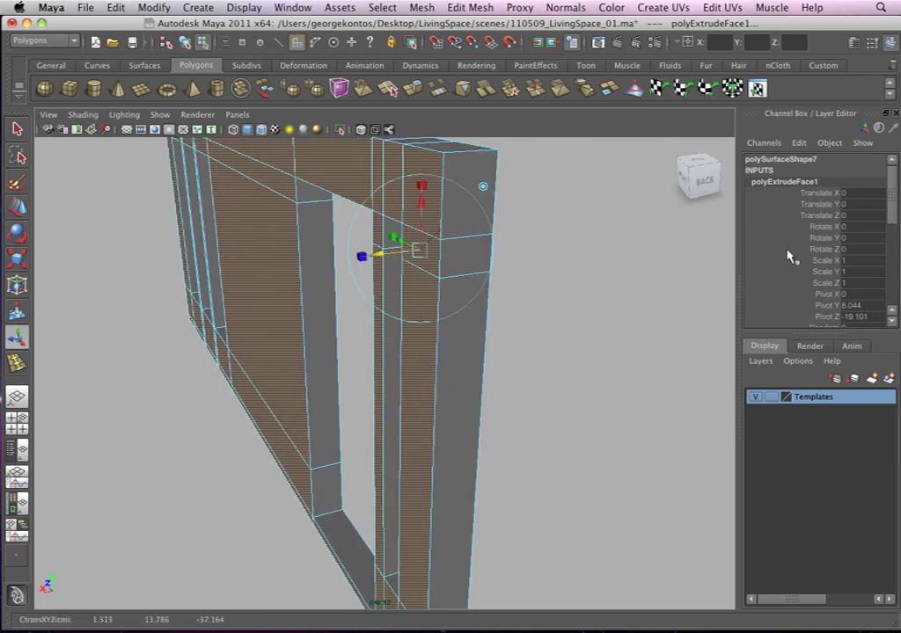
drag(798, 330, 798, 482)
drag(376, 256, 388, 255)
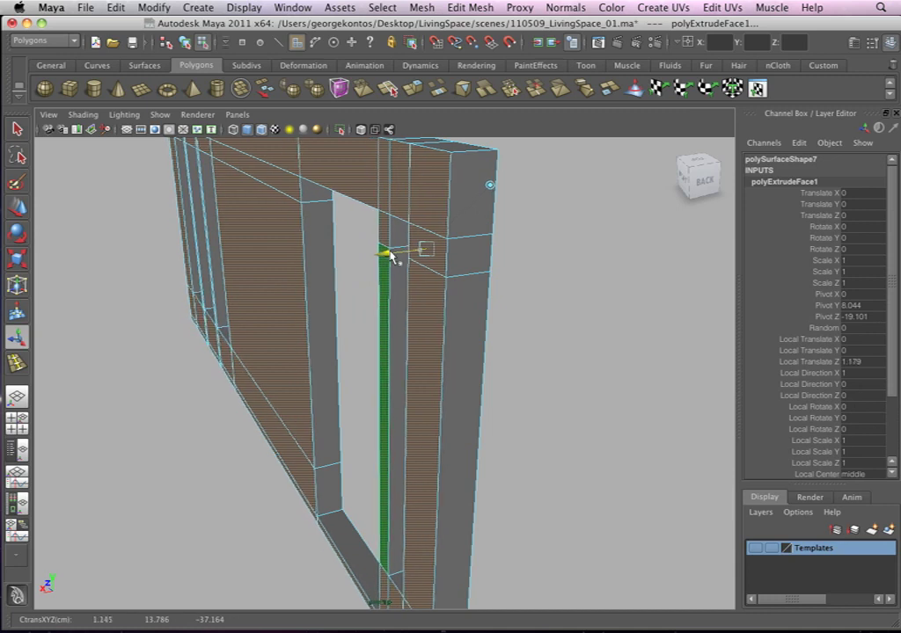
click(861, 363)
double_click(863, 364)
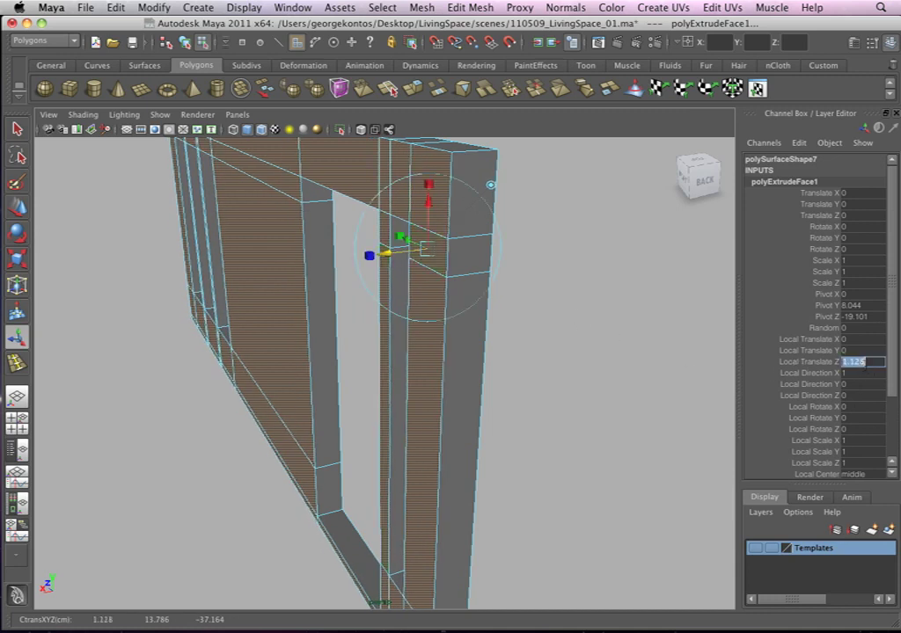
text(1)
key(Return)
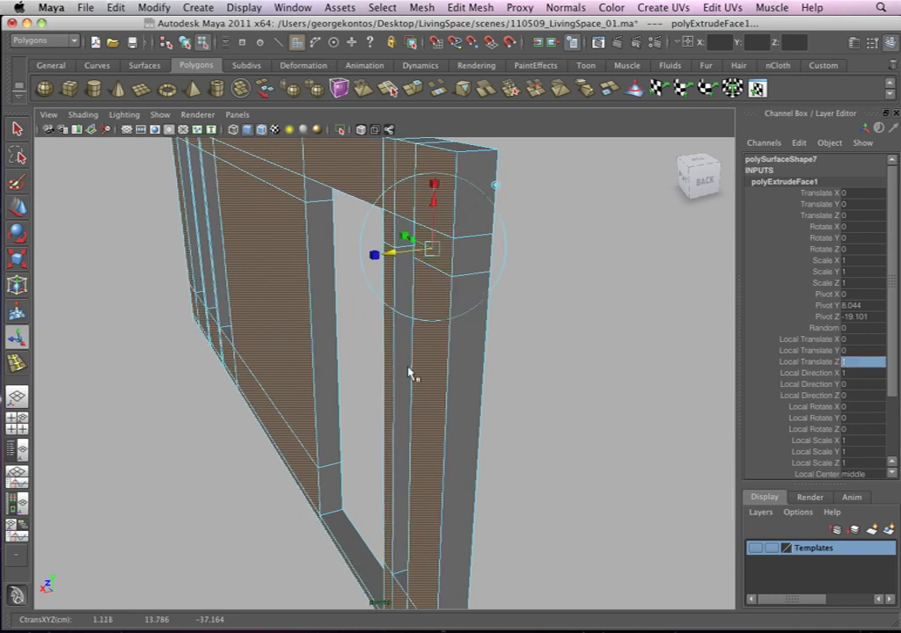
Step: Return to object mode and select the whole thickened wall
alt+right_drag(408, 353, 347, 316)
alt+drag(347, 316, 463, 305)
alt+right_drag(463, 305, 497, 315)
right_click(433, 333)
click(563, 352)
alt+right_drag(563, 352, 503, 352)
alt+drag(503, 352, 440, 345)
alt+right_drag(440, 345, 489, 363)
click(487, 362)
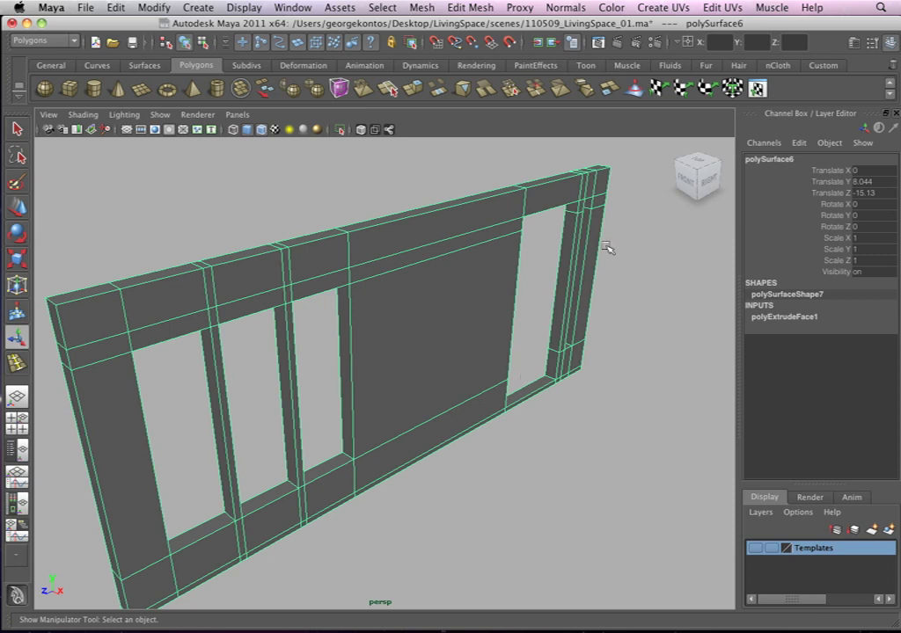
Step: Inspect the thickened wall and its window and door openings from several angles
alt+drag(394, 333, 396, 333)
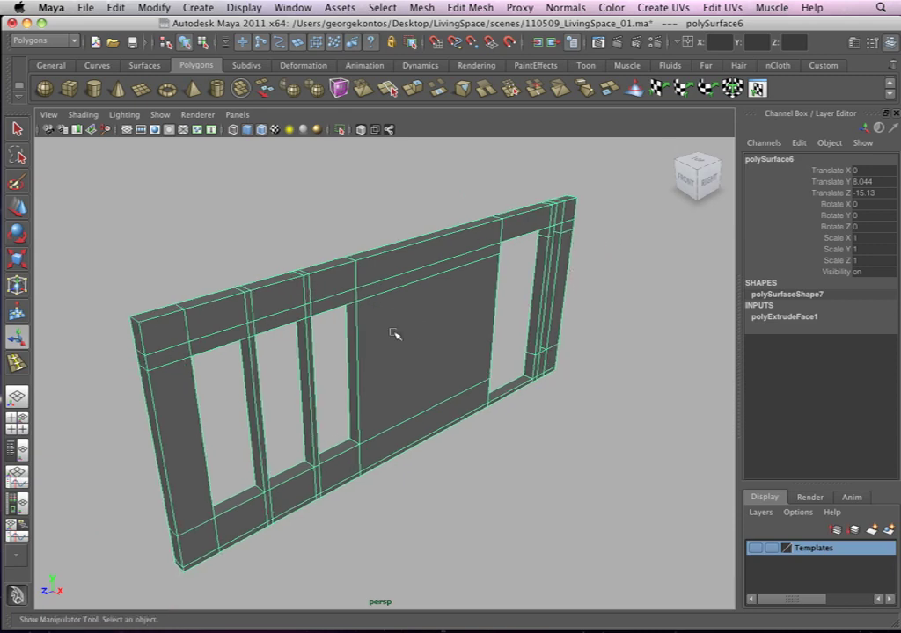
alt+drag(469, 354, 366, 339)
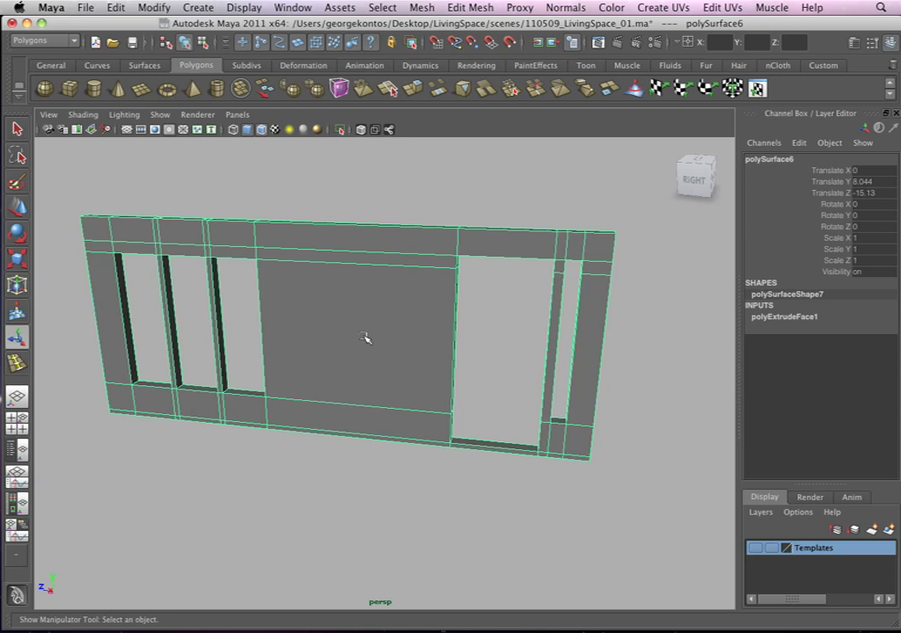
alt+drag(393, 276, 371, 292)
scroll(393, 341, up, 4)
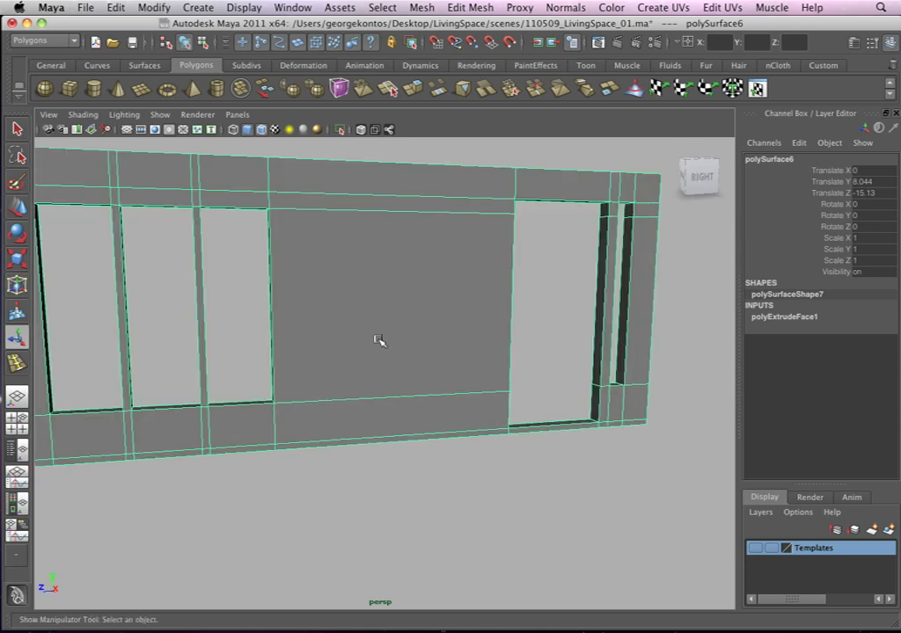
alt+middle_drag(392, 341, 473, 344)
alt+drag(474, 344, 387, 355)
alt+right_drag(386, 355, 281, 223)
alt+drag(307, 310, 409, 299)
alt+right_drag(321, 316, 371, 399)
alt+drag(371, 399, 476, 444)
alt+middle_drag(416, 372, 439, 373)
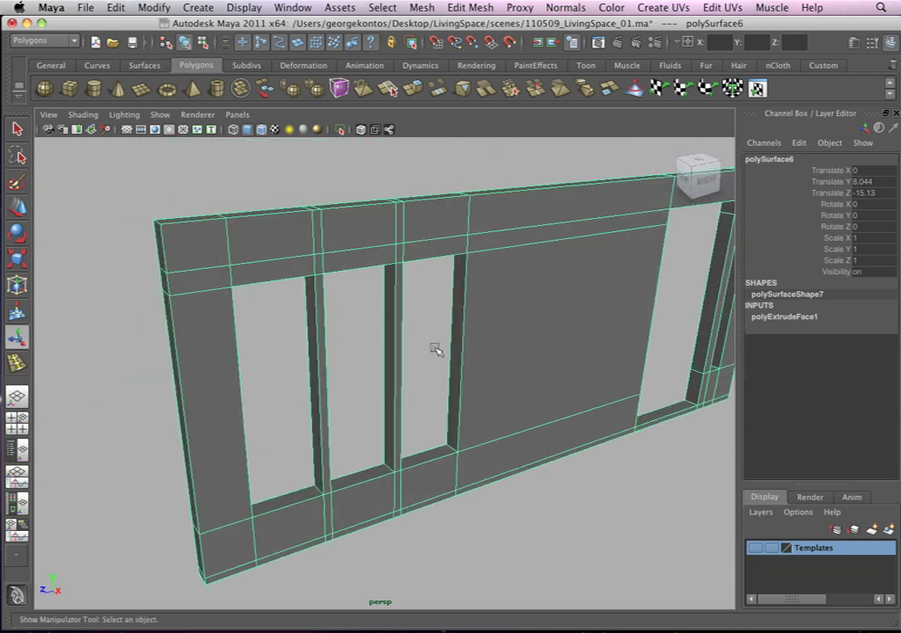
alt+right_drag(435, 351, 433, 311)
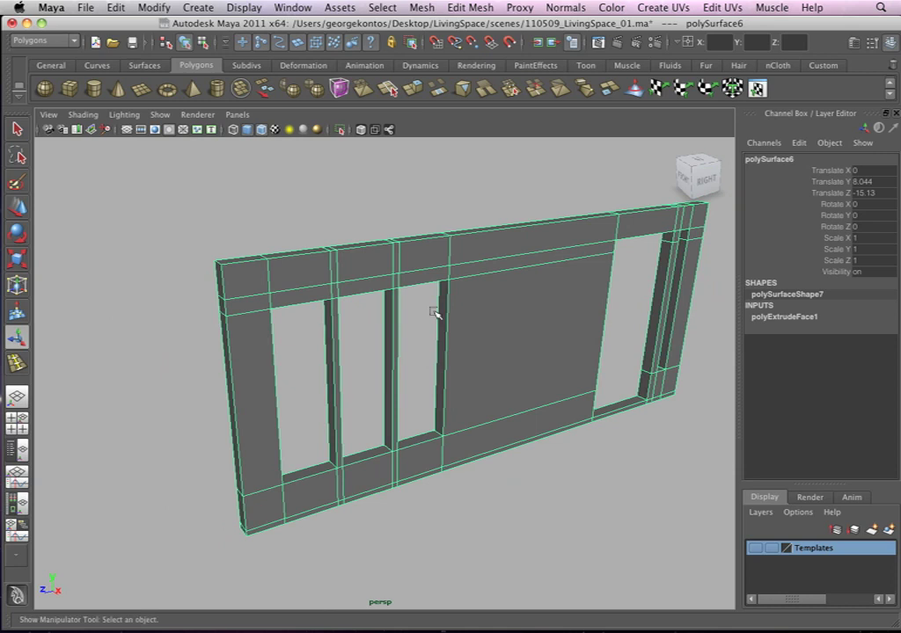
alt+right_drag(465, 255, 368, 247)
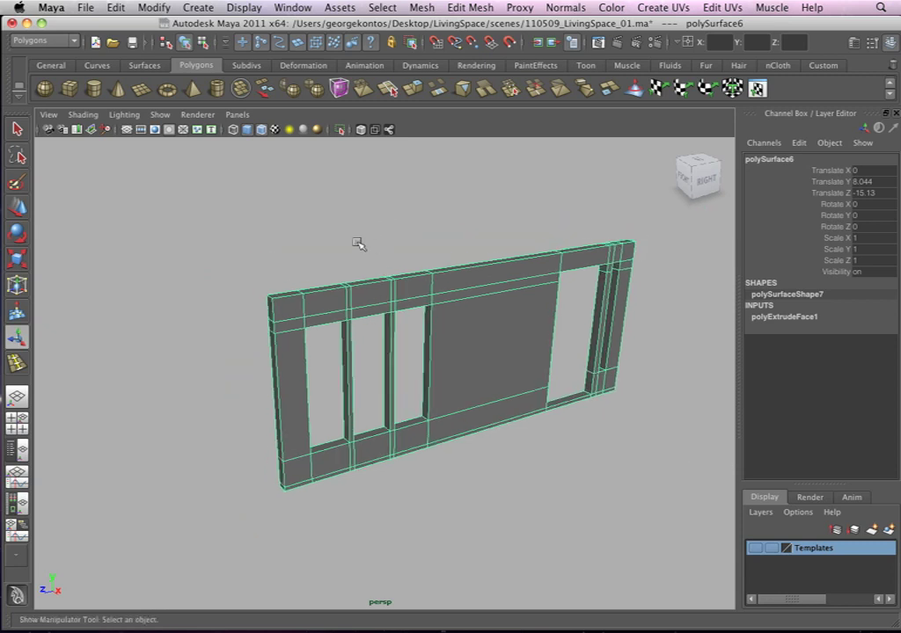
alt+middle_drag(387, 280, 295, 263)
alt+drag(296, 263, 320, 292)
alt+right_drag(320, 292, 290, 207)
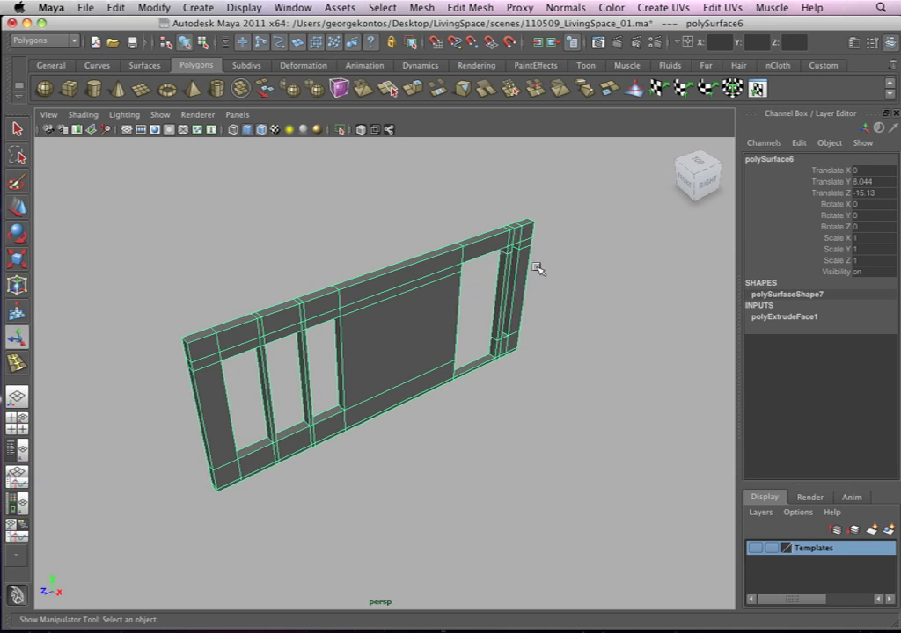
alt+right_drag(374, 280, 302, 167)
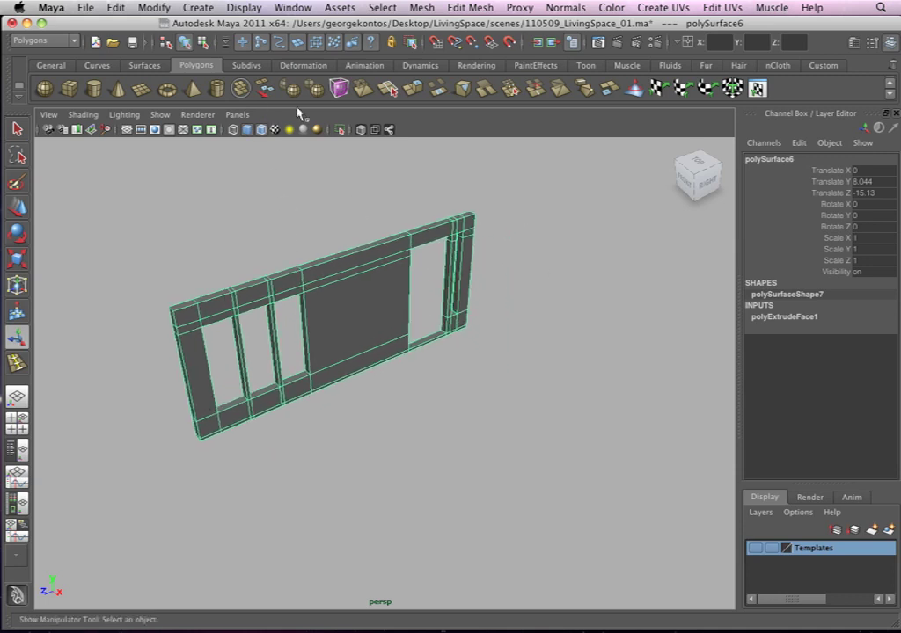
mouse_move(296, 187)
alt+mouse_down()
mouse_move(319, 327)
mouse_move(297, 201)
alt+mouse_up()
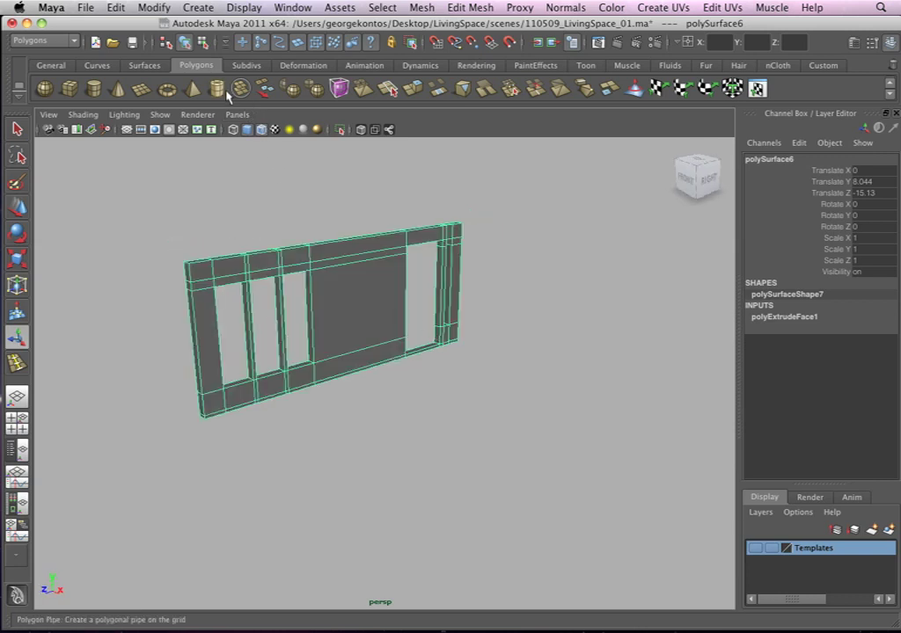
alt+drag(265, 238, 177, 169)
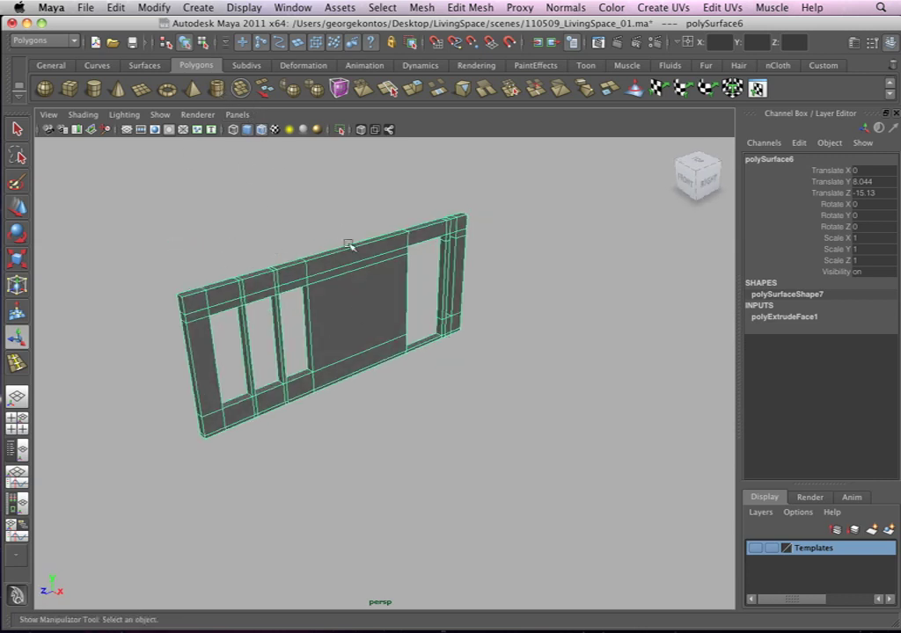
Step: Create a polygon pipe in front of the wall with radius about 7.6, height about 12 and thickness about 2.1, and show its creation settings
click(217, 88)
drag(410, 436, 392, 368)
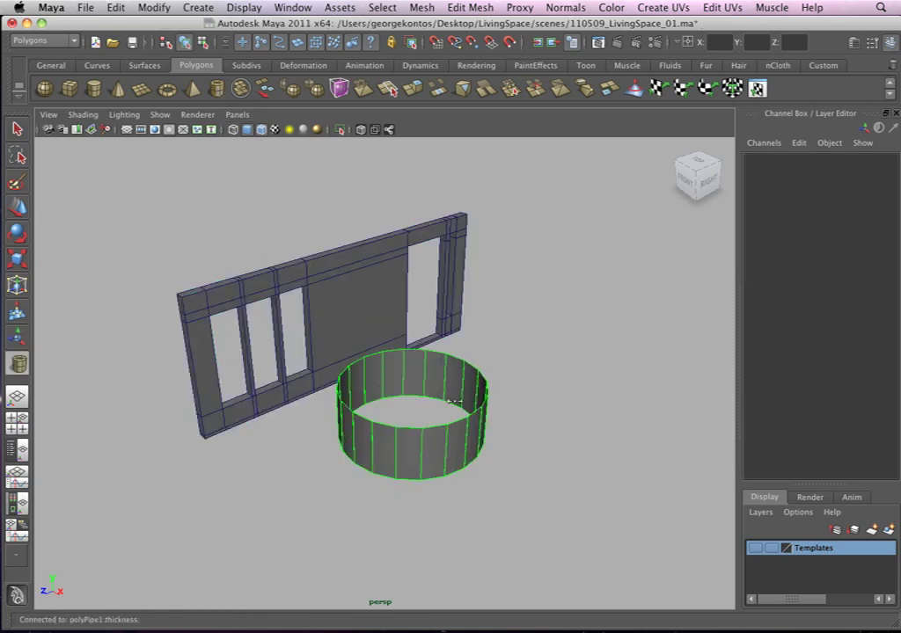
drag(453, 402, 464, 396)
scroll(466, 387, up, 5)
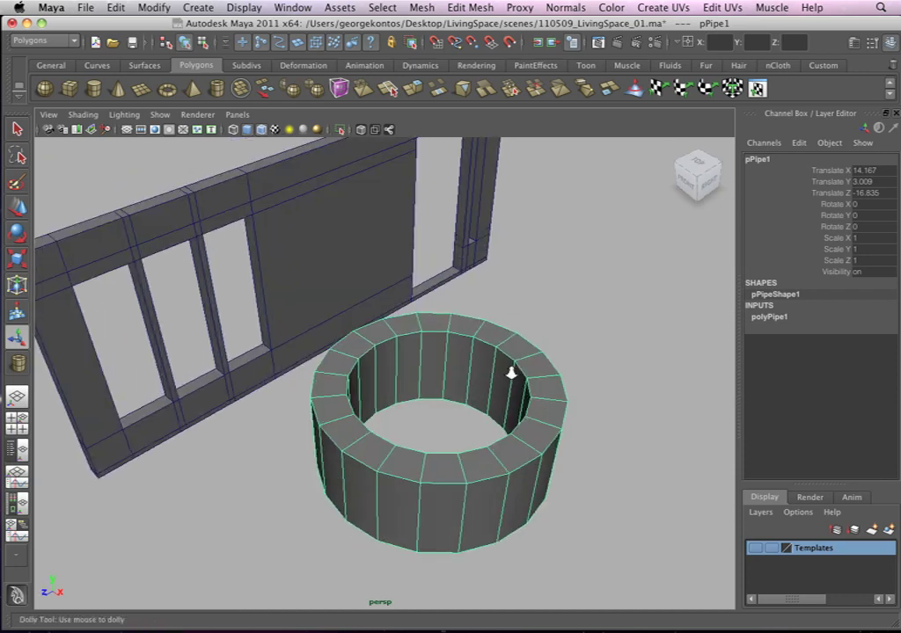
alt+right_drag(514, 377, 406, 332)
click(480, 318)
click(475, 359)
alt+right_drag(496, 417, 595, 453)
alt+drag(596, 453, 530, 442)
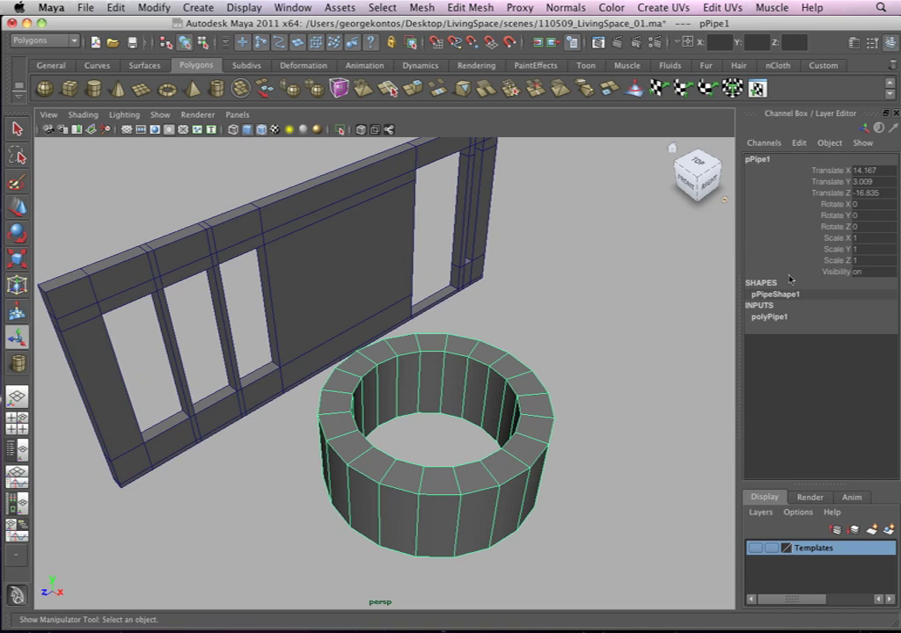
click(770, 316)
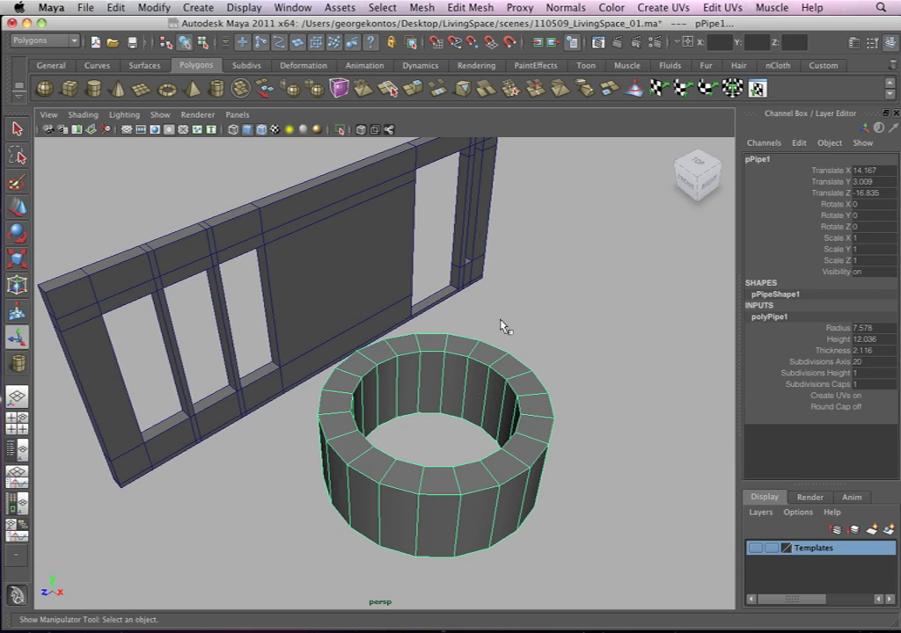
Step: Lighten the lambert1 material's color to a near-white grey and show the pipe's polyPipe1 creation settings again
key(ctrl+a)
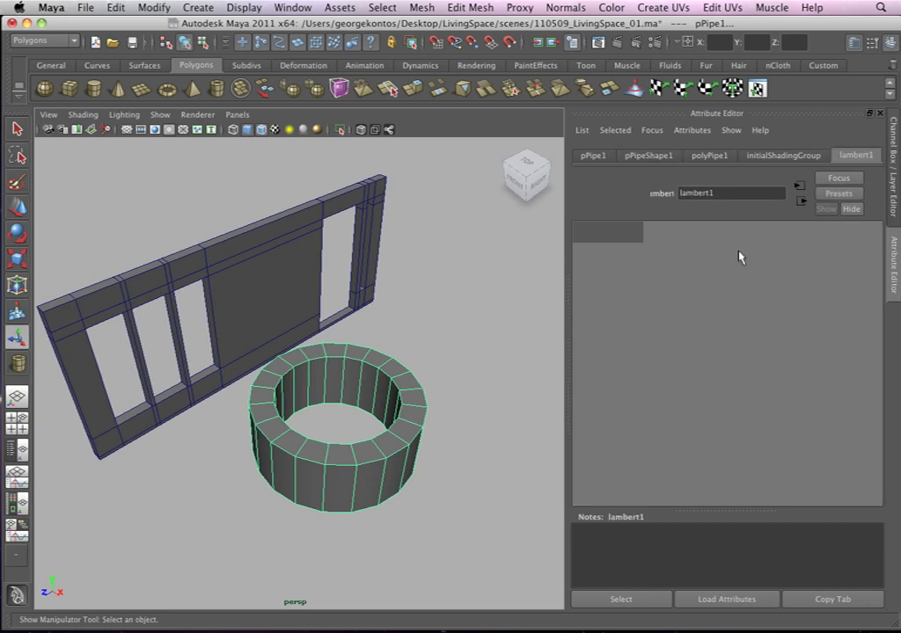
drag(786, 320, 820, 322)
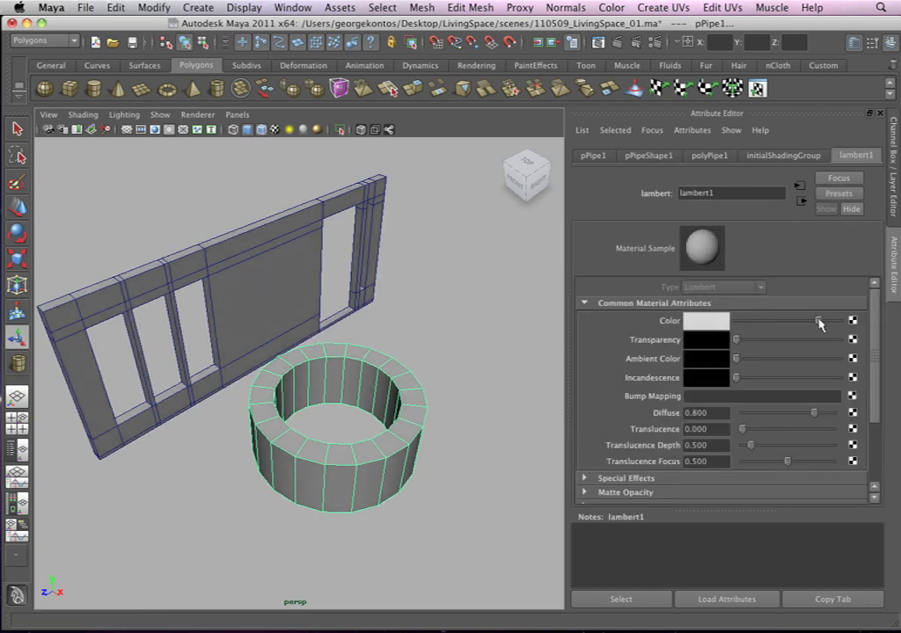
click(367, 343)
click(366, 357)
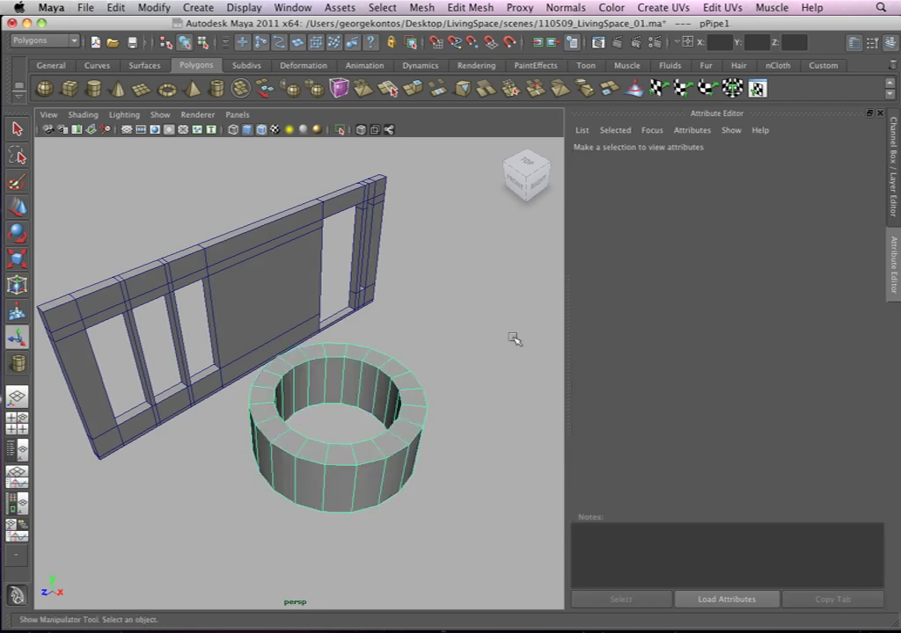
key(ctrl+a)
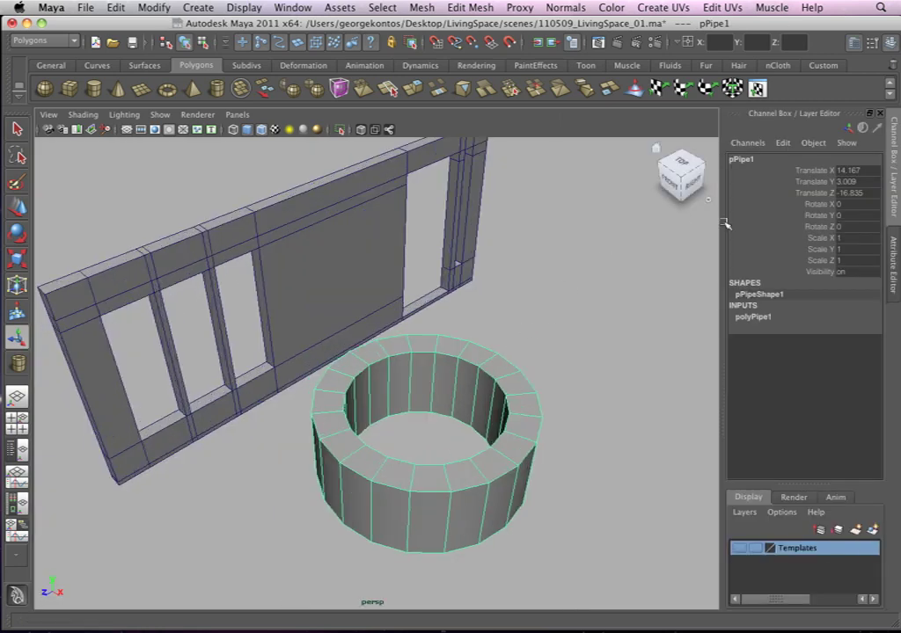
click(752, 318)
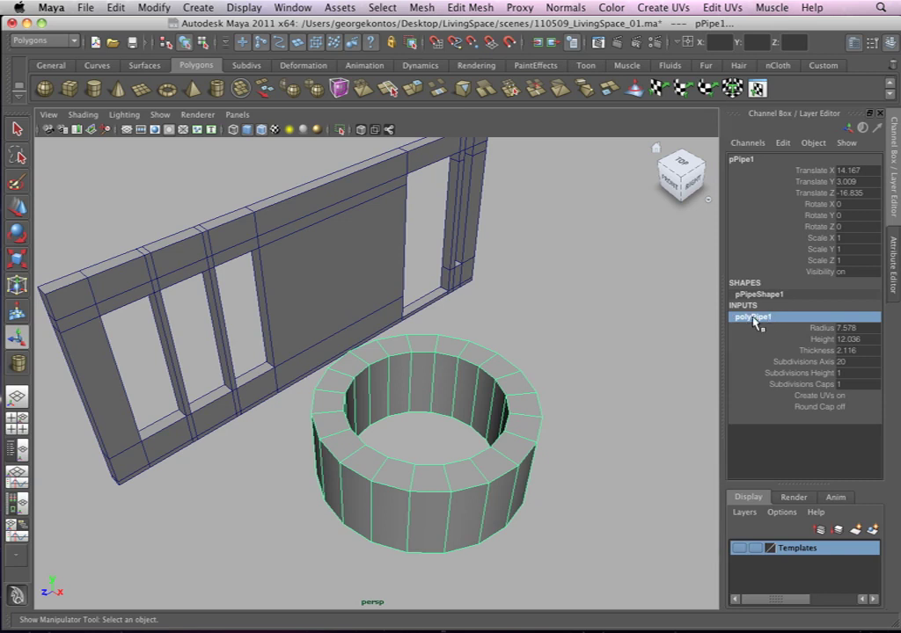
Step: Set the pipe's Subdivisions Axis to 4 to make it a four-sided frame
click(845, 362)
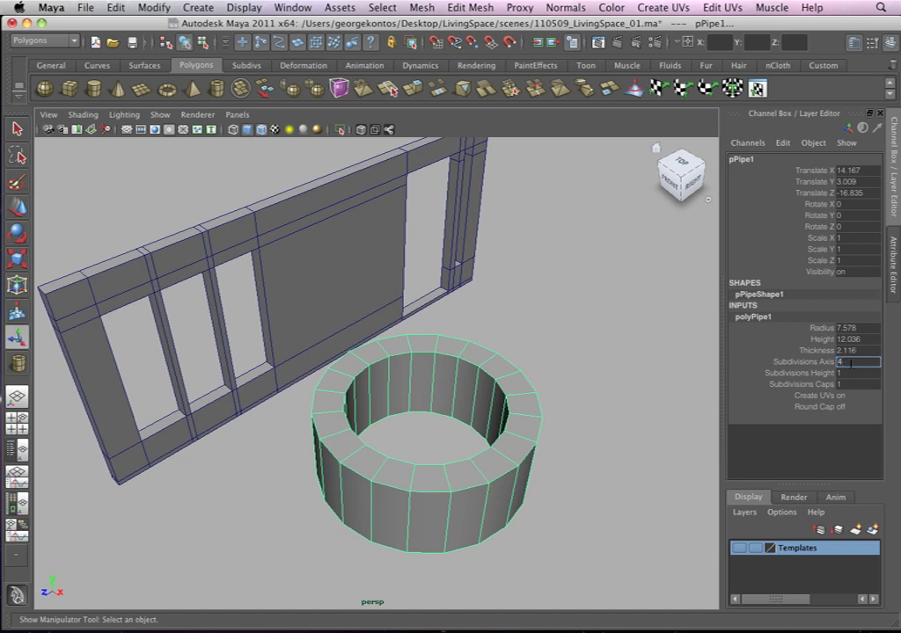
key(Return)
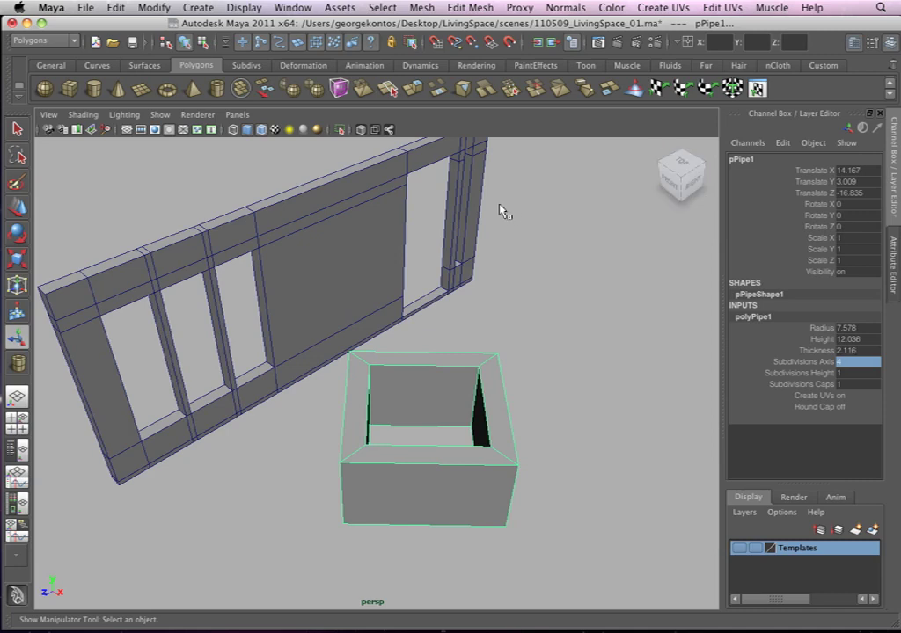
alt+drag(452, 338, 422, 336)
alt+right_drag(422, 336, 455, 332)
alt+drag(431, 306, 424, 333)
alt+right_drag(418, 352, 514, 342)
Step: Reduce the four-sided pipe's thickness to about 1.3 and its height to about 2.4
click(800, 350)
mouse_move(591, 348)
middle_down()
mouse_move(604, 346)
mouse_move(590, 342)
middle_up()
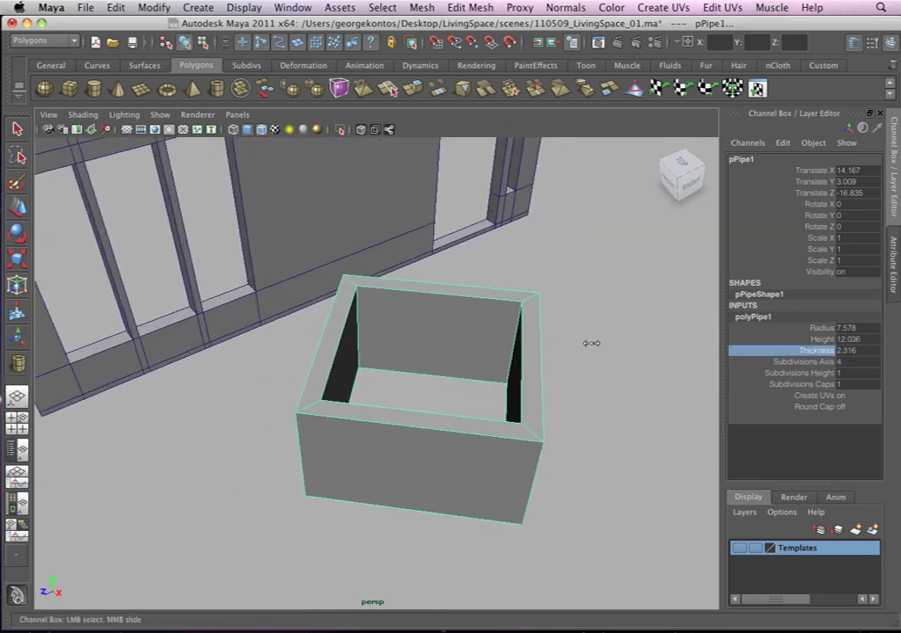
click(802, 340)
middle_drag(587, 305, 527, 286)
Step: Examine the frame's orientation relative to the wall in the top view
alt+drag(558, 331, 528, 347)
alt+right_drag(527, 347, 395, 237)
key(space)
drag(413, 299, 365, 272)
alt+right_drag(423, 337, 308, 379)
alt+middle_drag(307, 378, 249, 510)
alt+right_drag(249, 510, 202, 204)
alt+middle_drag(318, 301, 326, 280)
alt+right_drag(325, 280, 322, 176)
alt+middle_drag(396, 293, 397, 303)
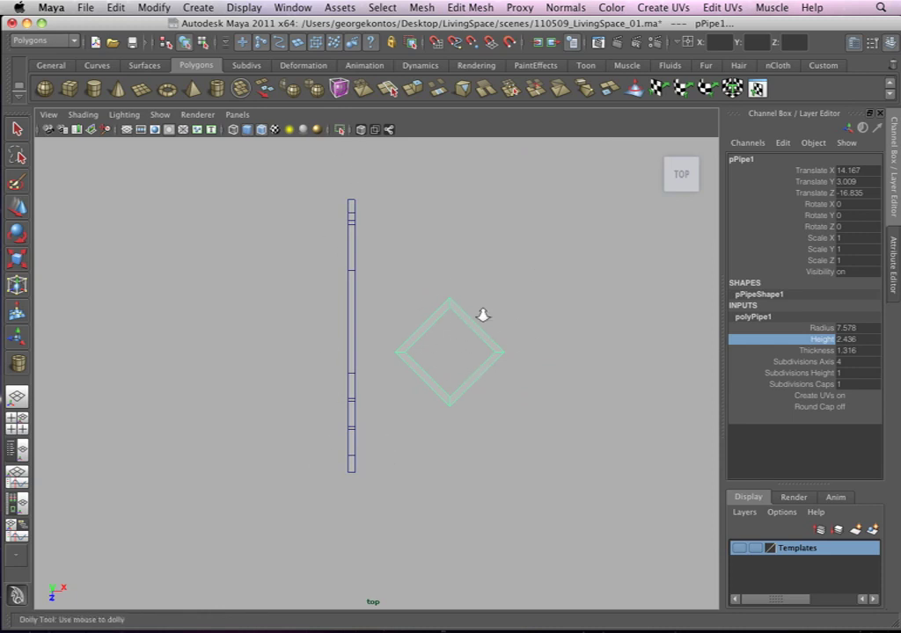
Step: Return to the perspective view and rotate the frame to 45 degrees about its Y axis
key(space)
drag(502, 311, 464, 365)
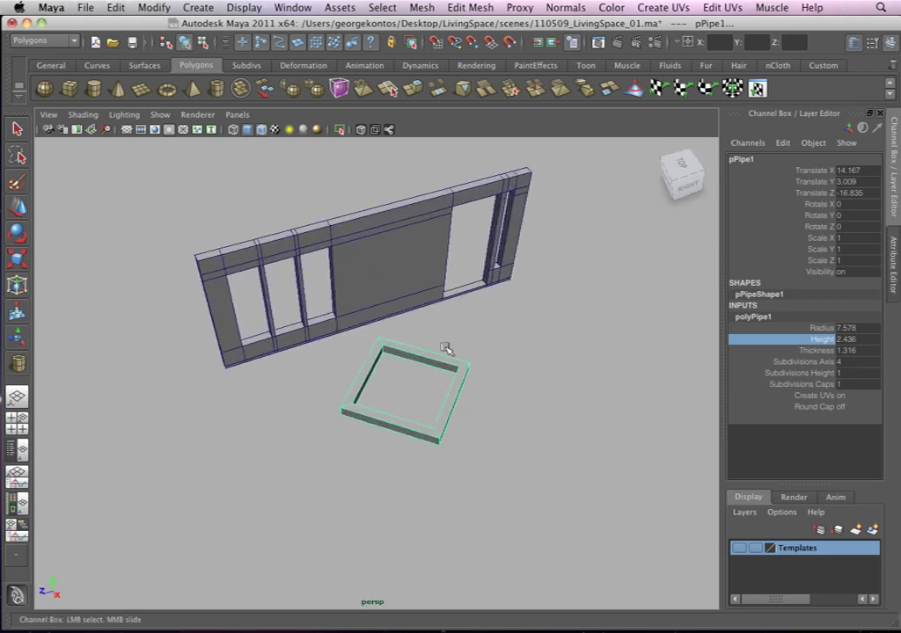
key(e)
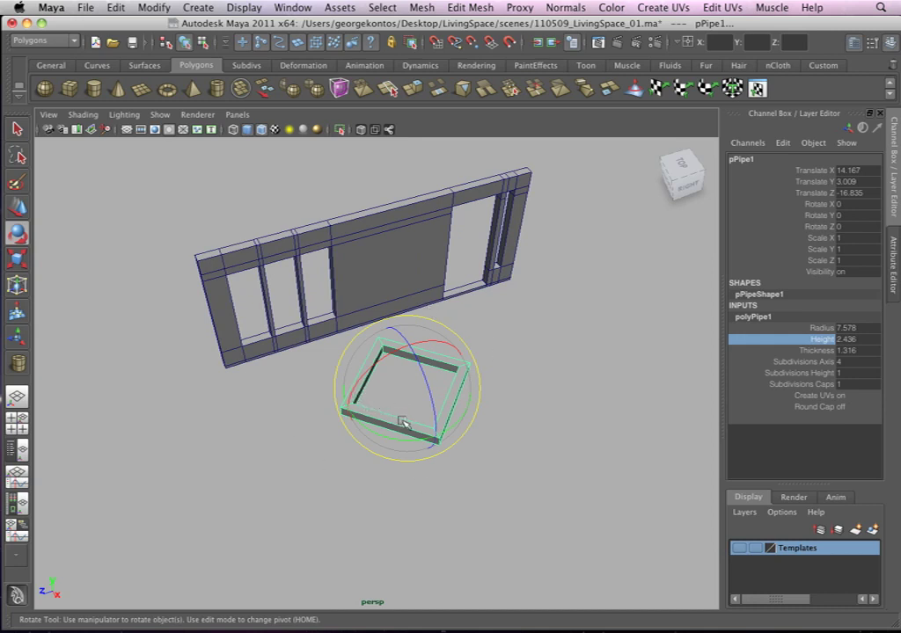
drag(388, 437, 438, 436)
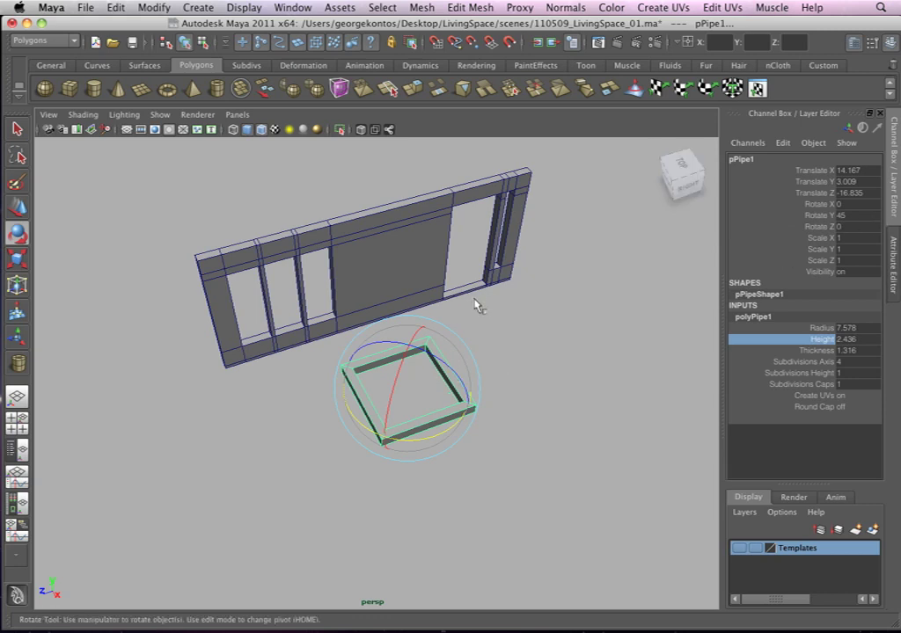
double_click(848, 217)
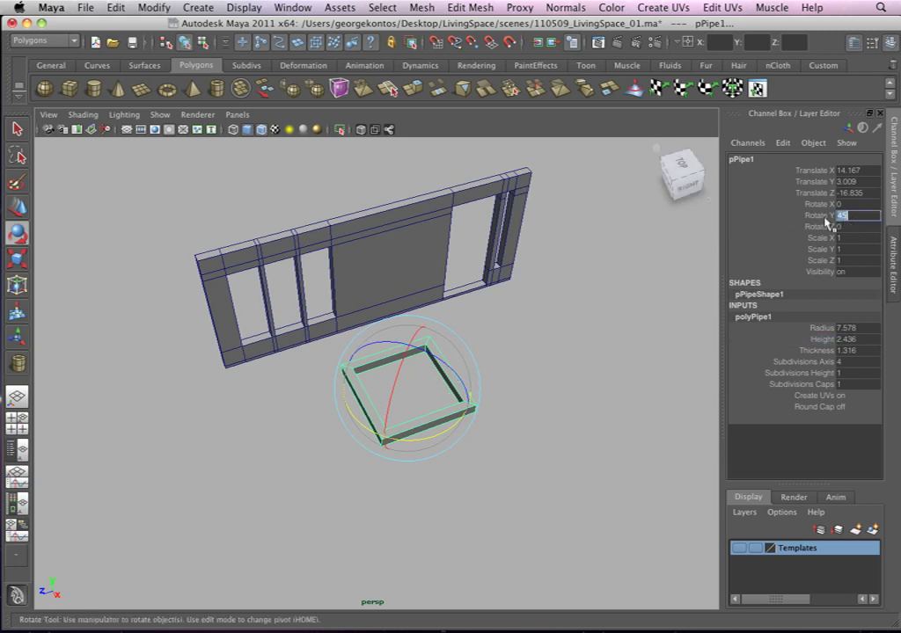
click(846, 217)
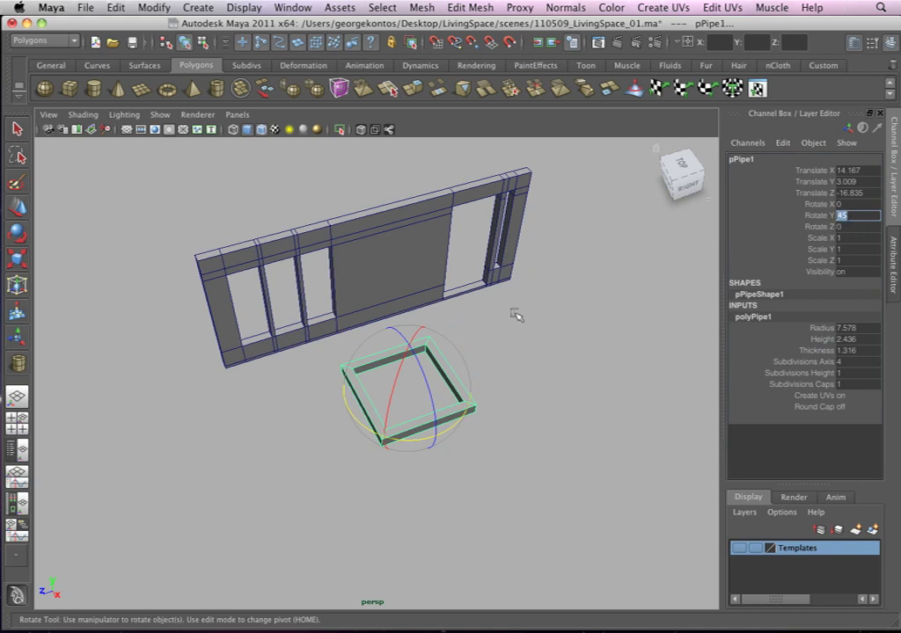
Step: Compare the alignment of the rotated frame's sides with the wall in the top and perspective views
click(463, 348)
key(space)
drag(463, 348, 444, 342)
scroll(415, 369, up, 2)
alt+middle_drag(466, 314, 478, 198)
scroll(507, 352, up, 1)
alt+middle_drag(507, 352, 496, 408)
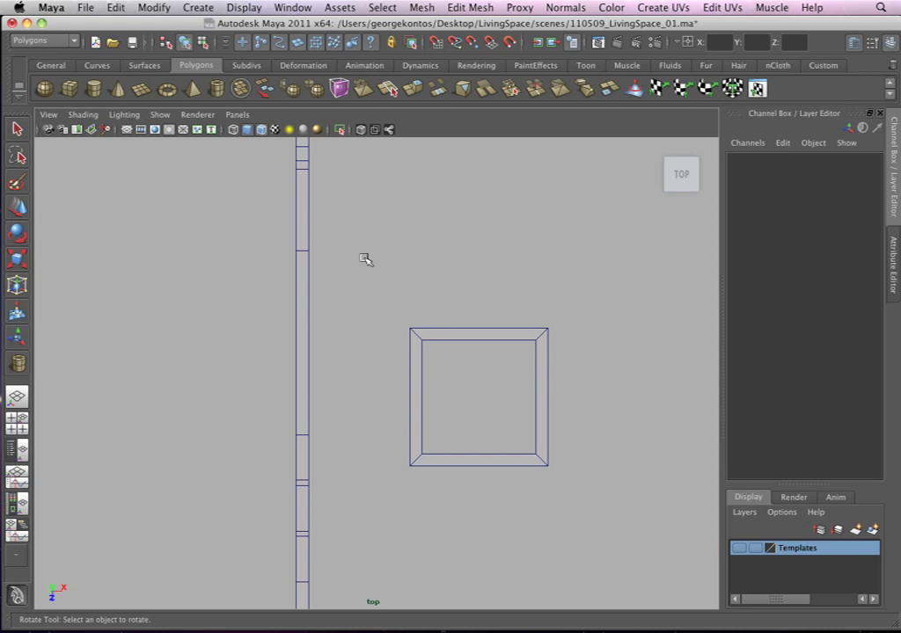
drag(378, 308, 459, 374)
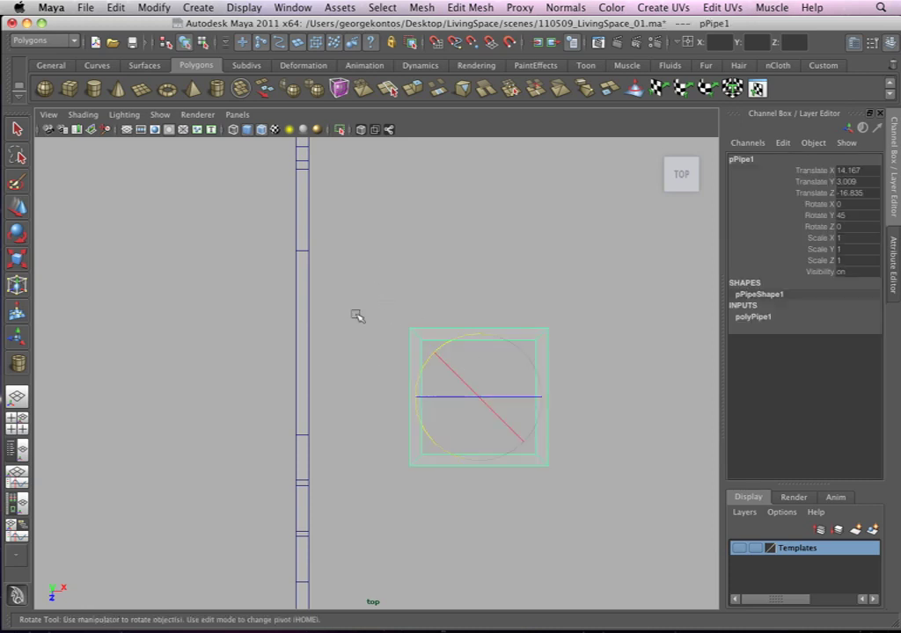
drag(268, 308, 343, 353)
key(space)
drag(458, 308, 434, 416)
alt+right_drag(434, 416, 509, 428)
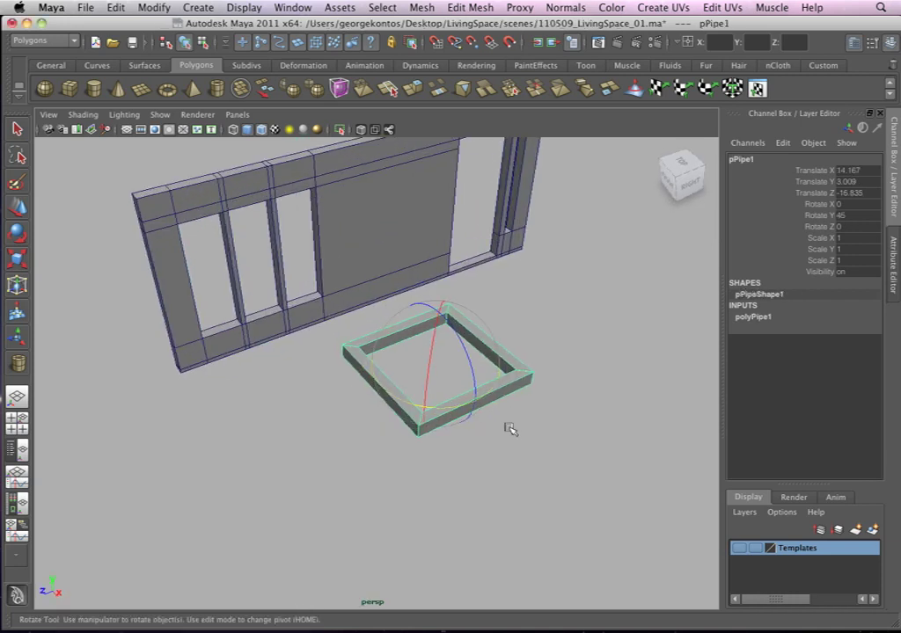
alt+middle_drag(509, 429, 525, 424)
alt+drag(481, 396, 446, 380)
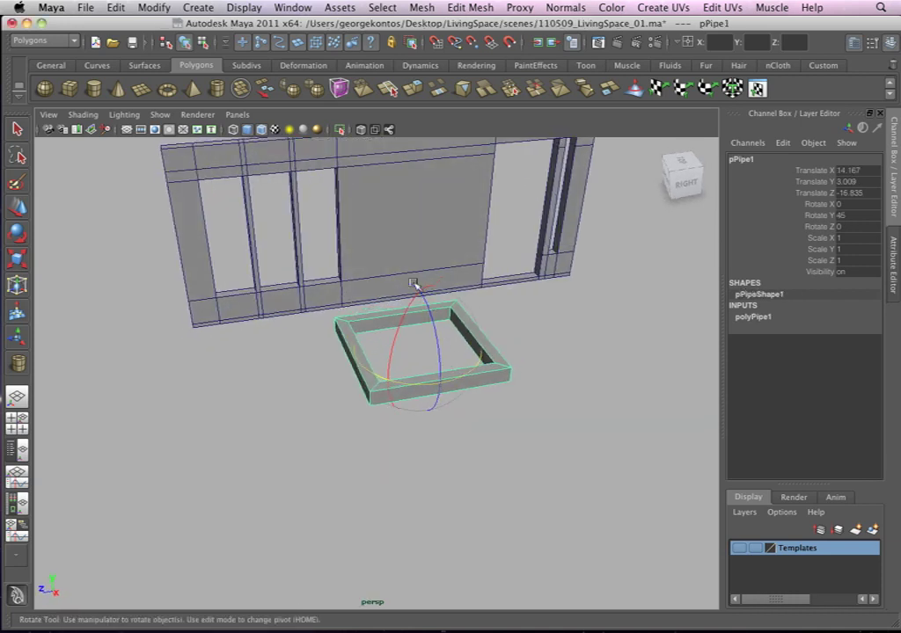
Step: Try to stand the frame upright by rotating it freehand about its Z and X axes
drag(430, 308, 440, 381)
key(z)
alt+drag(503, 347, 549, 345)
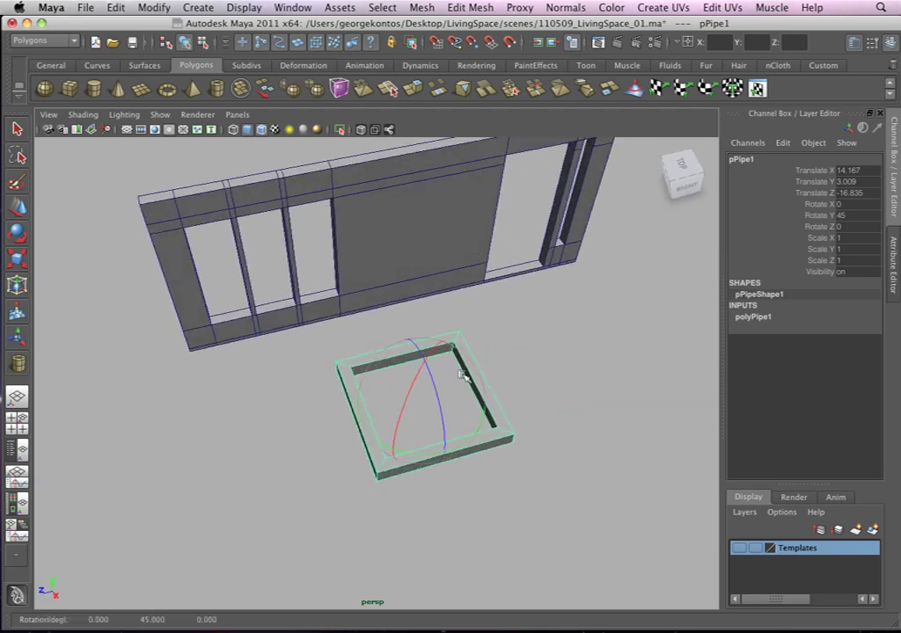
click(498, 386)
click(512, 430)
alt+drag(522, 388, 395, 397)
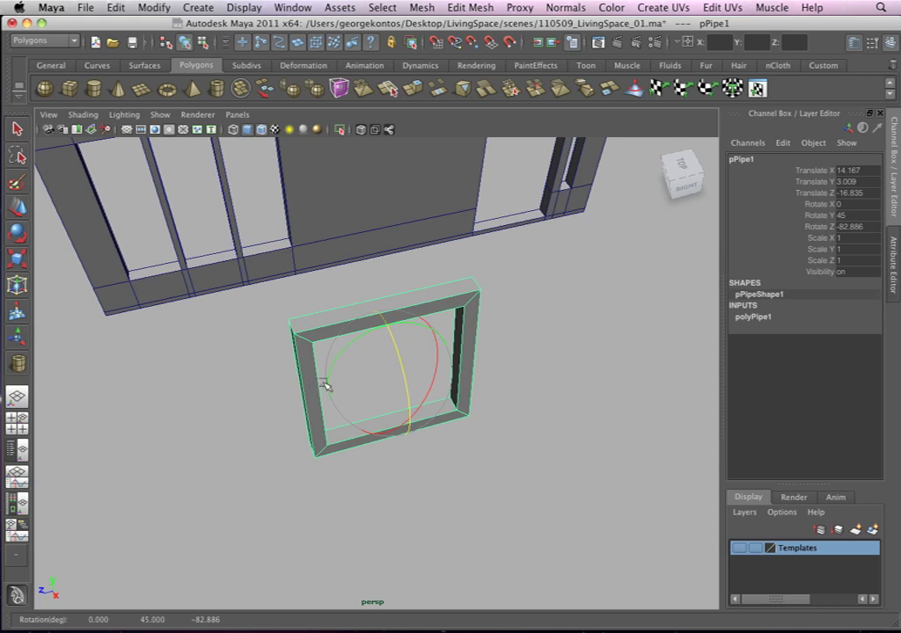
drag(437, 372, 393, 414)
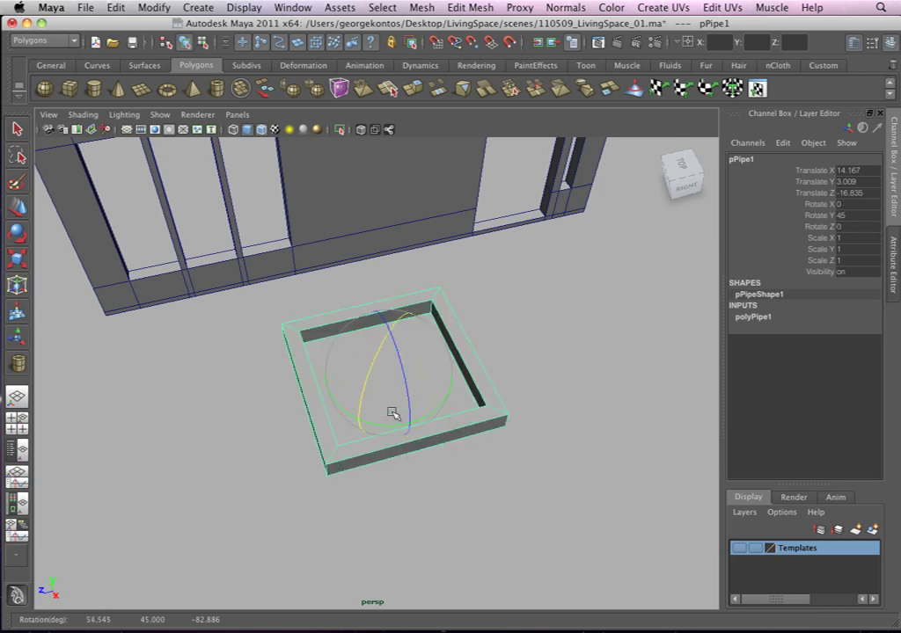
Step: Freeze the transformations of the 45-degree rotated frame
click(823, 216)
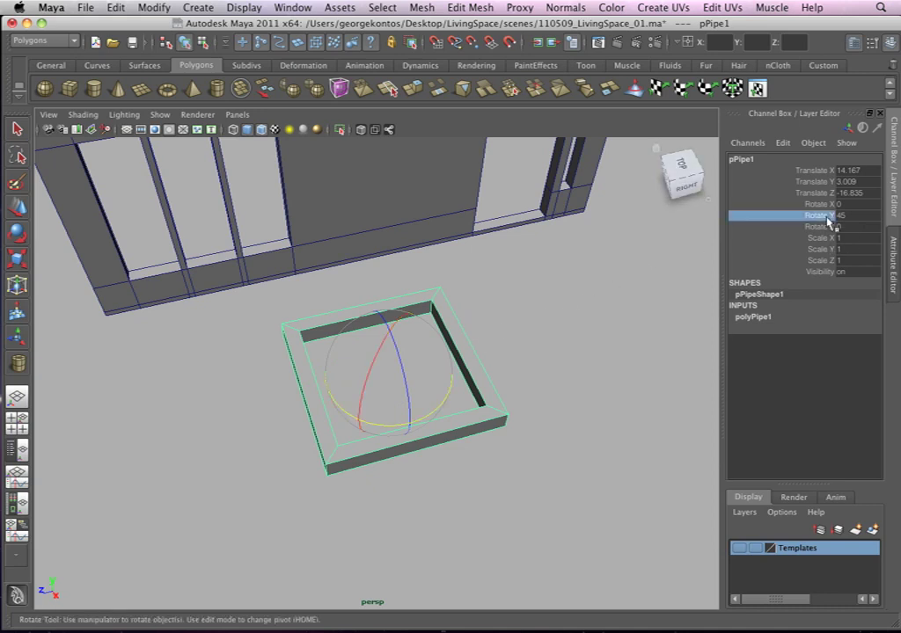
click(465, 328)
click(458, 342)
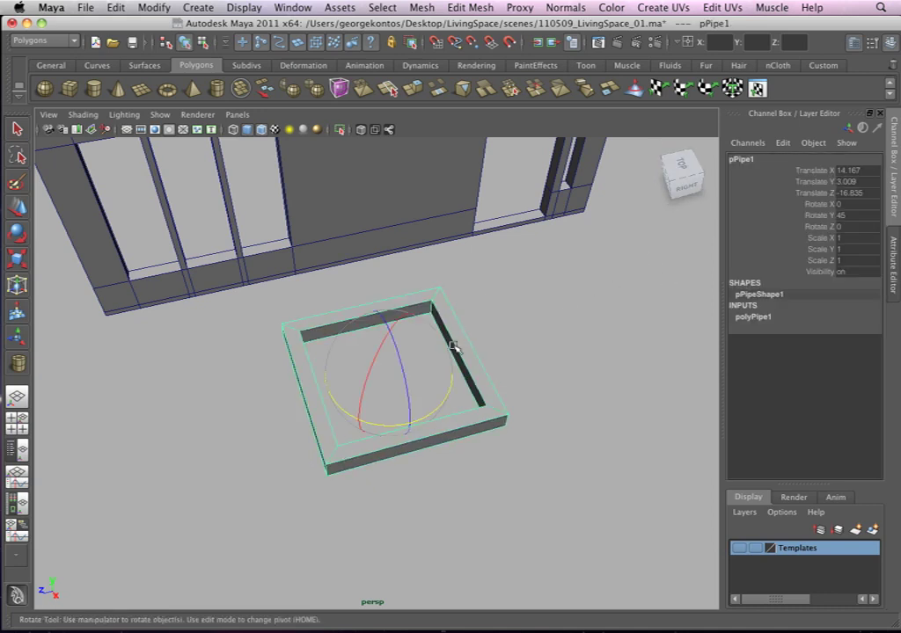
alt+drag(410, 376, 438, 369)
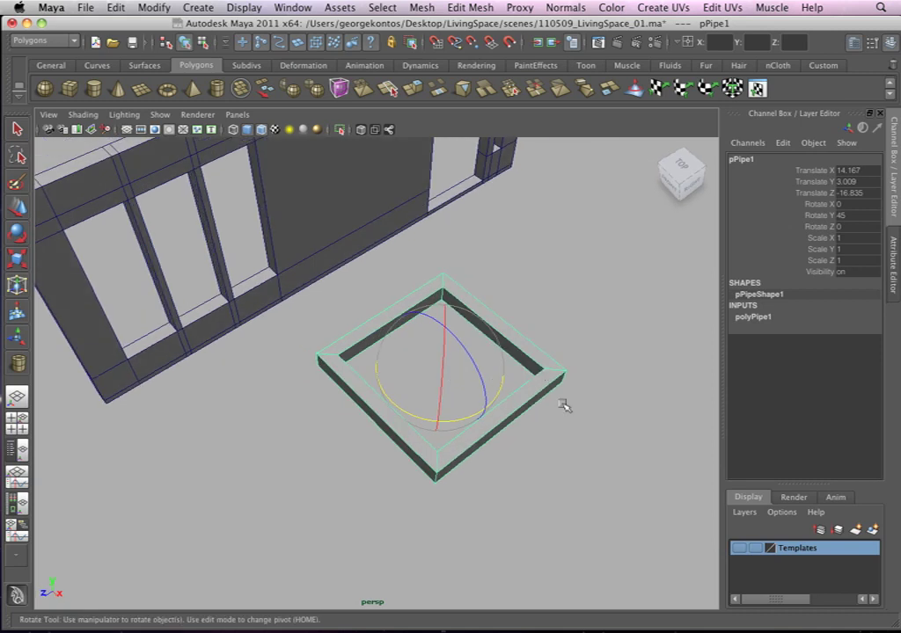
click(154, 7)
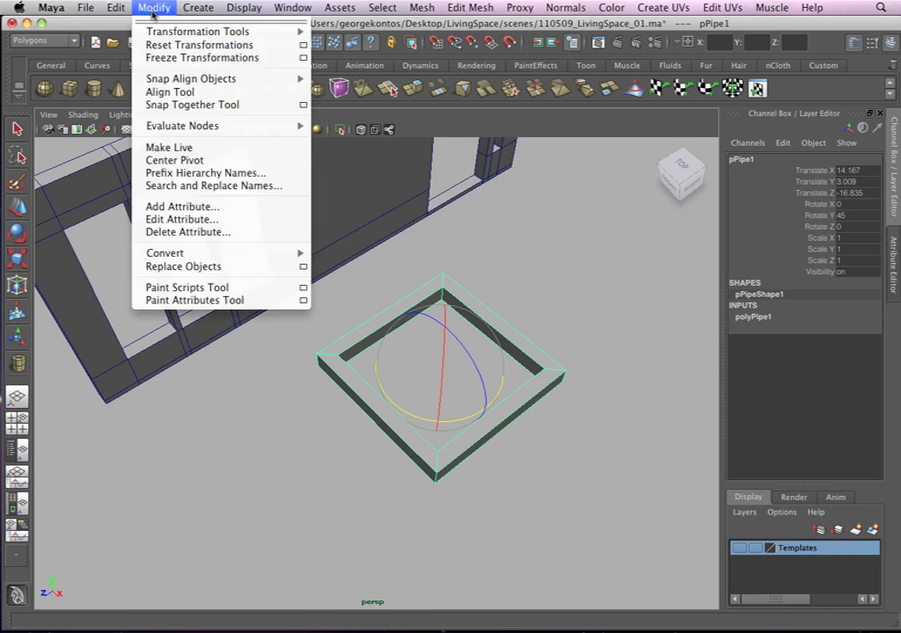
click(181, 58)
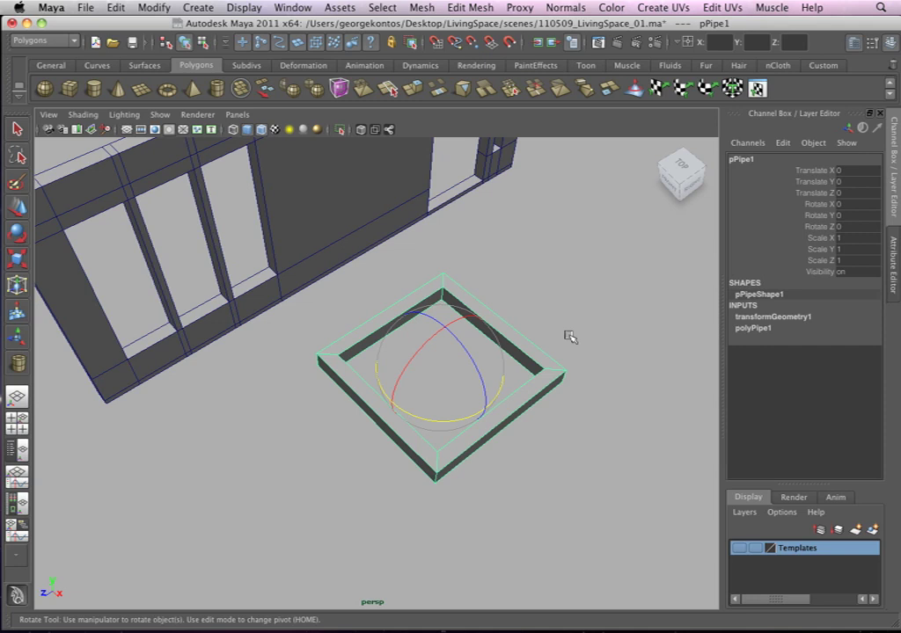
Step: Tilt the frame about its Z axis and set Rotate Z to -90
alt+drag(486, 340, 455, 382)
key(super+z)
key(super+z)
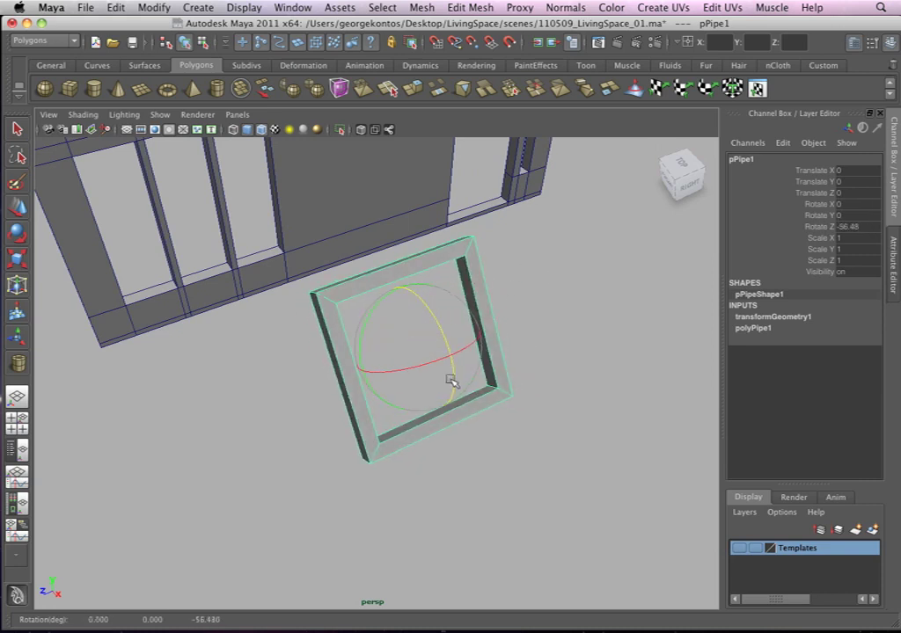
click(847, 227)
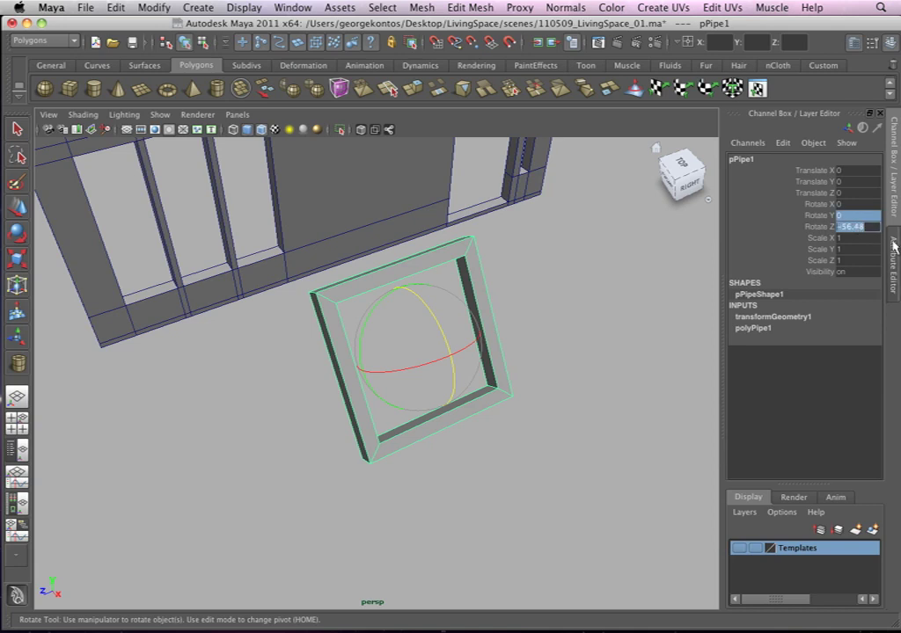
click(851, 229)
text(-90)
key(Return)
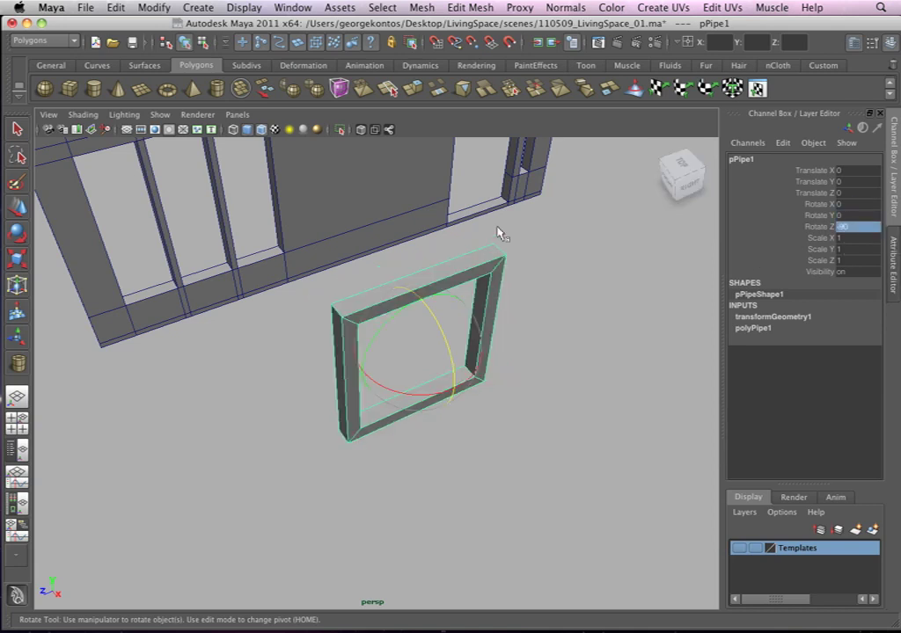
Step: Try small freehand rotations of the upright frame about its Y and Z axes
mouse_move(512, 328)
alt+mouse_down()
mouse_move(530, 311)
mouse_move(513, 340)
alt+mouse_up()
click(483, 299)
click(470, 307)
click(436, 319)
drag(435, 308, 429, 312)
drag(378, 286, 381, 283)
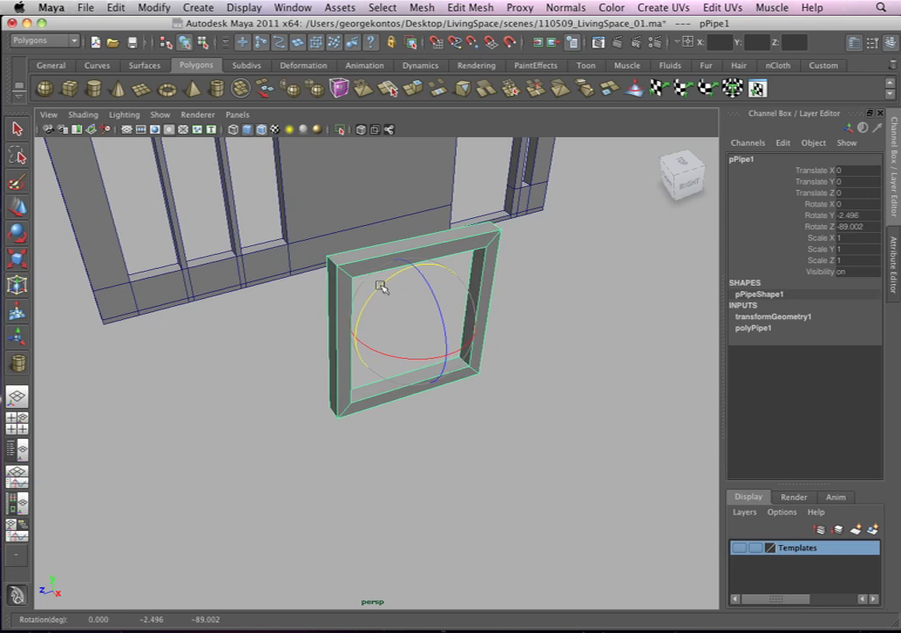
Step: Set the frame's Rotate Y to 0 and Rotate Z to 90
click(850, 216)
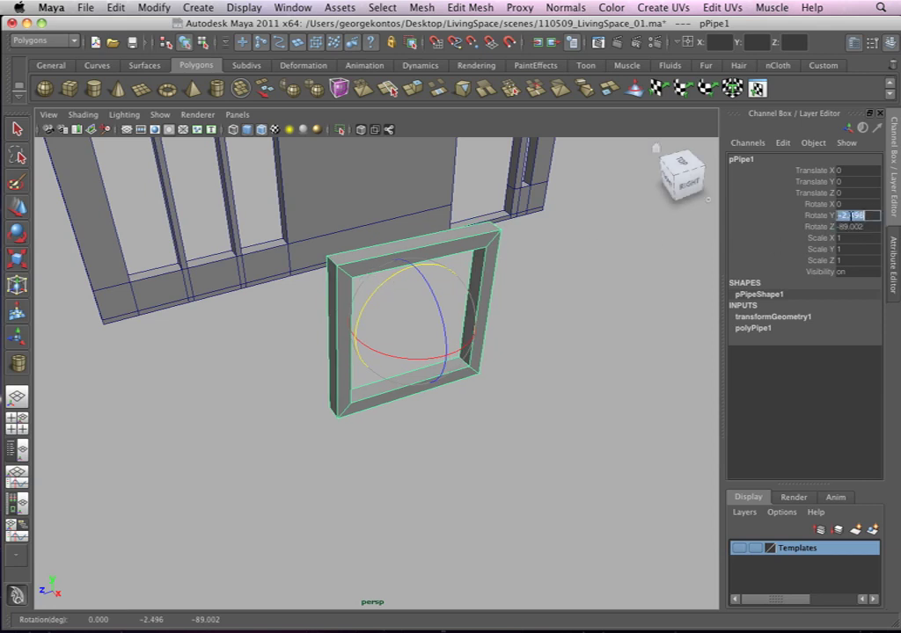
key(Tab)
alt+drag(688, 248, 604, 293)
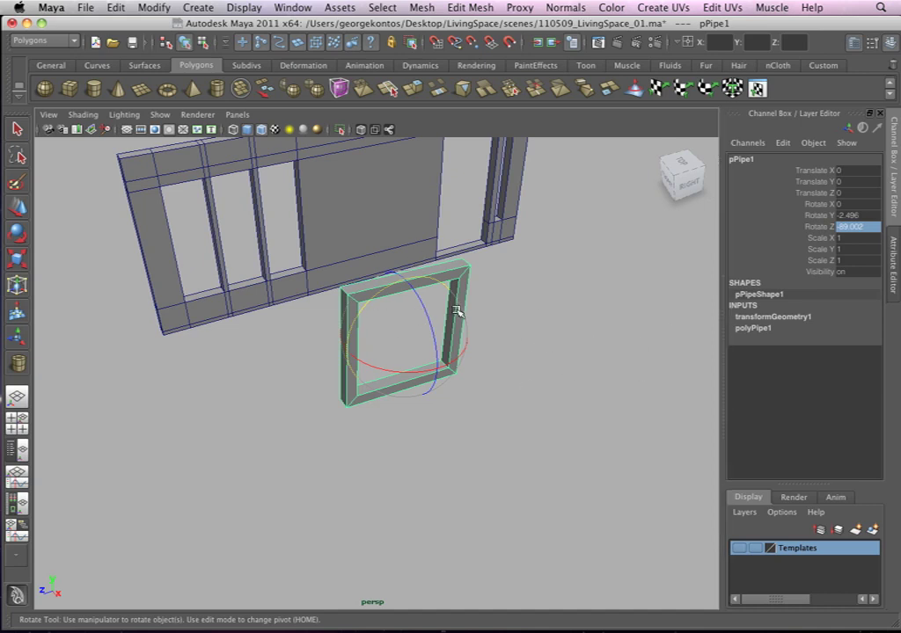
double_click(850, 214)
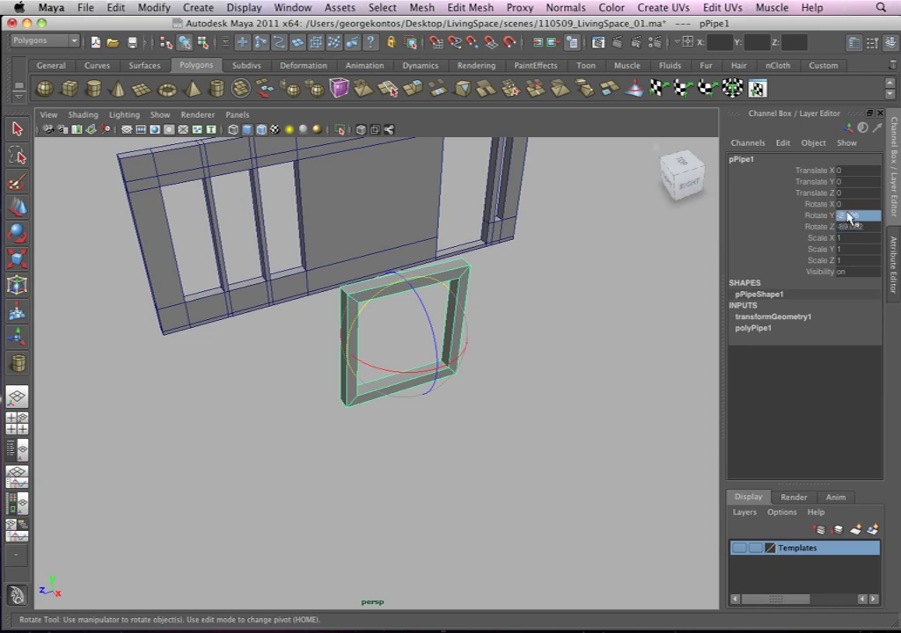
text(0)
key(Return)
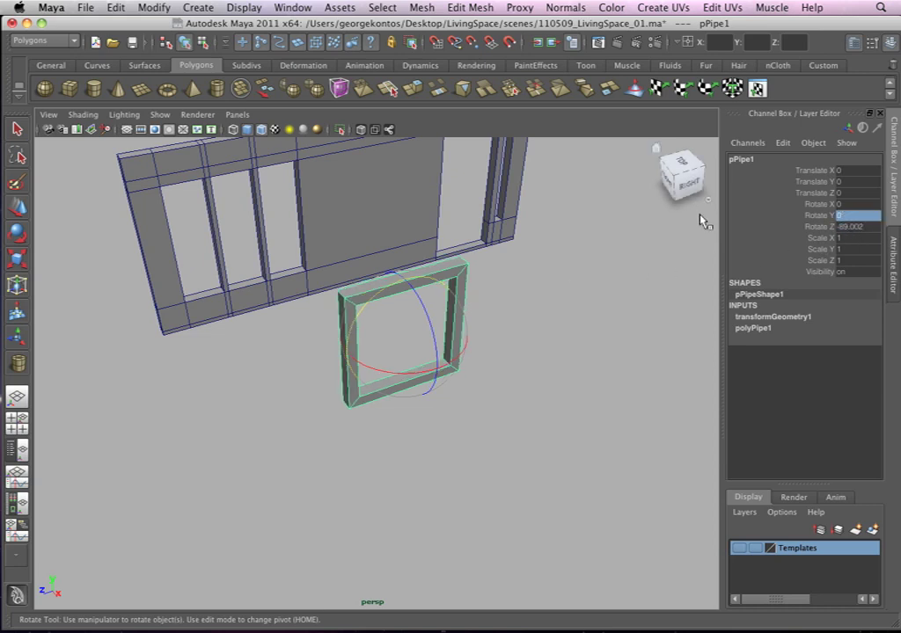
double_click(850, 226)
text(9)
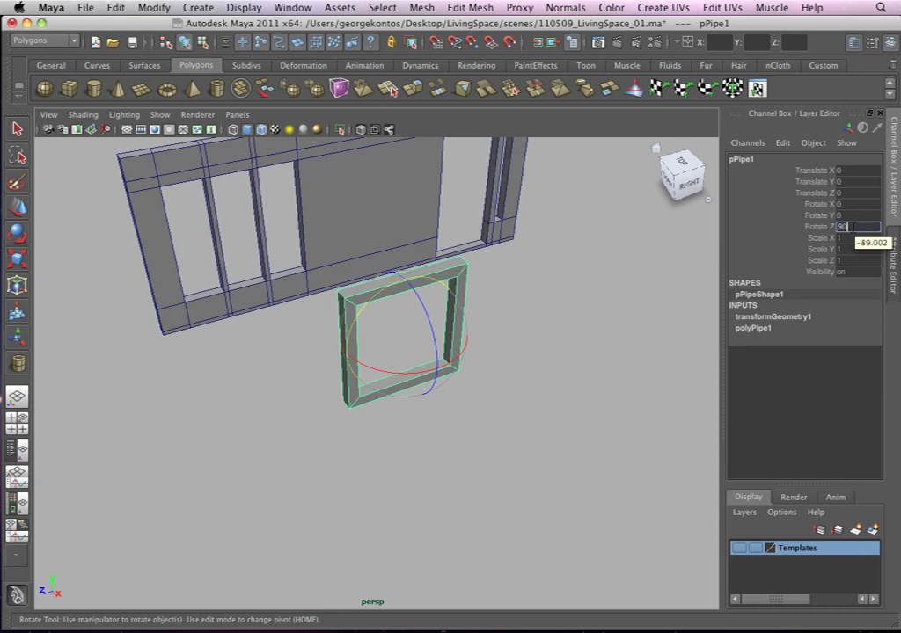
text(0)
key(Return)
Step: Move the frame over the first window opening of the wall in the side view
click(532, 319)
key(space)
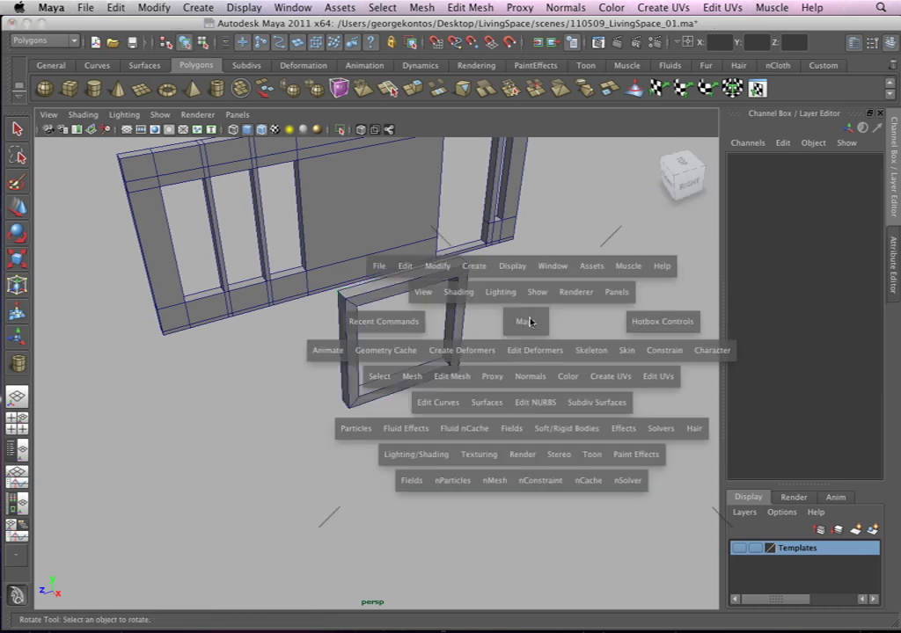
drag(527, 319, 554, 316)
alt+right_drag(495, 342, 250, 340)
alt+middle_drag(250, 341, 362, 257)
alt+right_drag(361, 257, 452, 319)
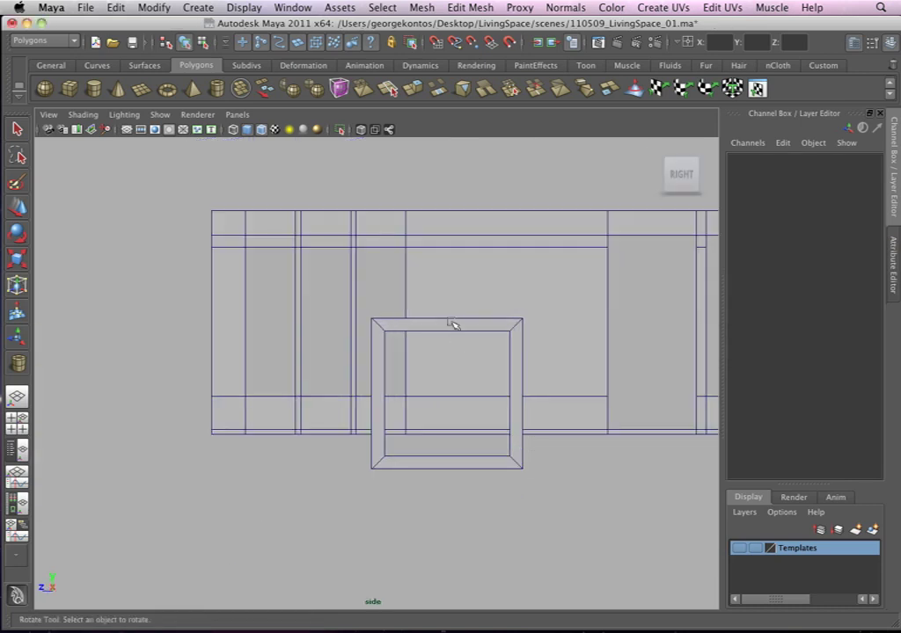
click(454, 319)
alt+middle_drag(401, 327, 478, 316)
key(w)
drag(519, 382, 396, 311)
alt+right_drag(396, 311, 607, 448)
alt+middle_drag(358, 371, 425, 530)
alt+right_drag(426, 531, 282, 320)
alt+middle_drag(282, 320, 330, 338)
alt+right_drag(329, 338, 538, 440)
Step: Scale the frame uniformly to about 0.34 and shift it to fit between the sides of the first window opening
key(r)
drag(537, 368, 428, 332)
key(w)
key(r)
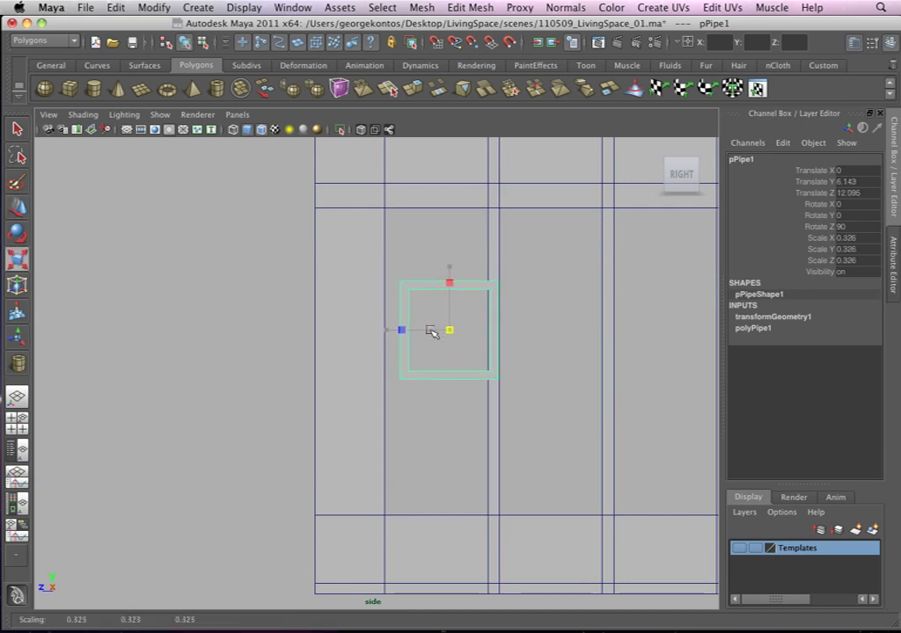
alt+right_drag(444, 330, 582, 422)
alt+middle_drag(581, 422, 343, 471)
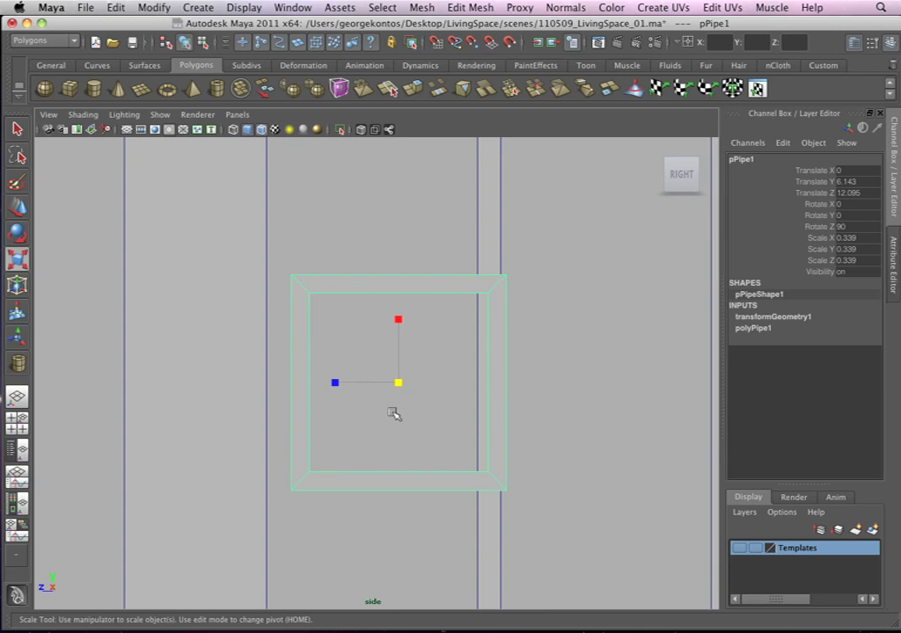
key(w)
drag(398, 382, 372, 367)
Step: Raise the frame's upper vertices to the top edge of the window opening
alt+middle_drag(373, 368, 389, 404)
alt+right_drag(388, 405, 280, 310)
right_drag(353, 328, 293, 326)
drag(264, 291, 505, 355)
drag(388, 291, 388, 206)
Step: Lower the frame's bottom vertices to the bottom edge of the first window opening in the side view
alt+right_drag(408, 244, 310, 371)
drag(310, 371, 431, 440)
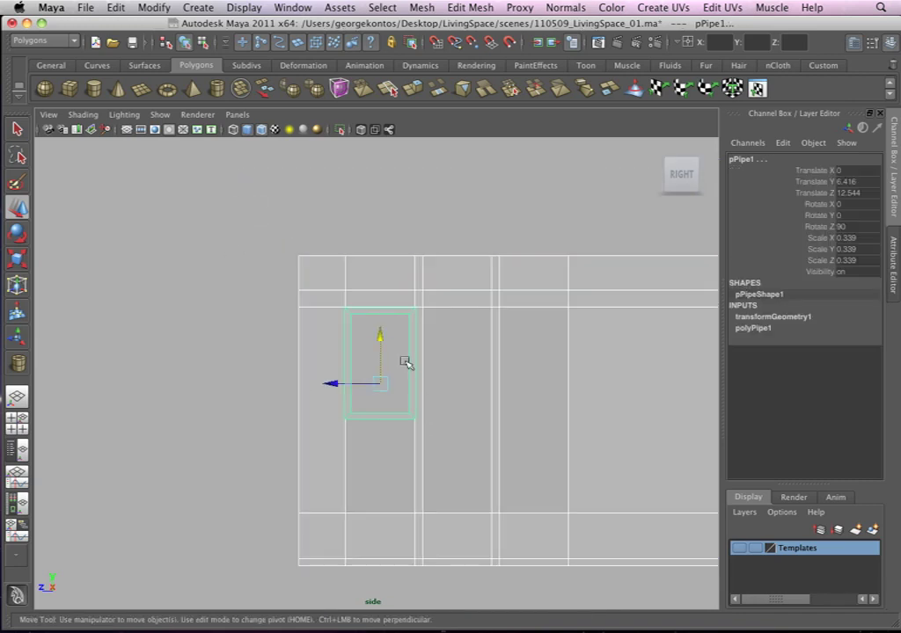
key(z)
key(z)
drag(334, 401, 471, 439)
drag(381, 374, 388, 465)
alt+right_drag(388, 463, 498, 514)
alt+middle_drag(405, 390, 348, 242)
alt+middle_drag(412, 319, 334, 378)
alt+right_drag(335, 378, 275, 362)
alt+middle_drag(315, 355, 327, 381)
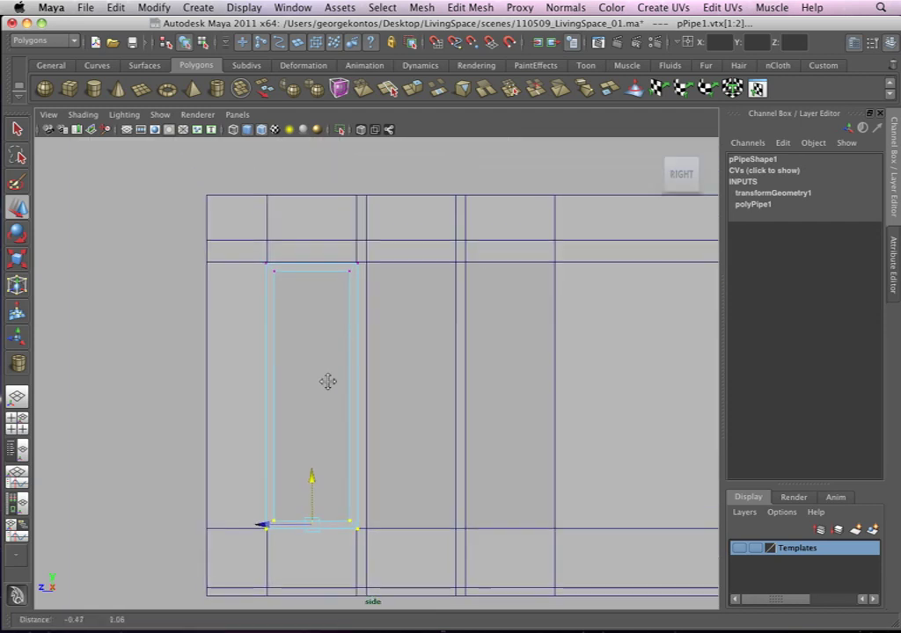
Step: Align the frame's vertices on the side facing the second opening with that side edge of the first opening
drag(339, 215, 436, 561)
alt+right_drag(436, 560, 589, 567)
alt+middle_drag(291, 374, 355, 390)
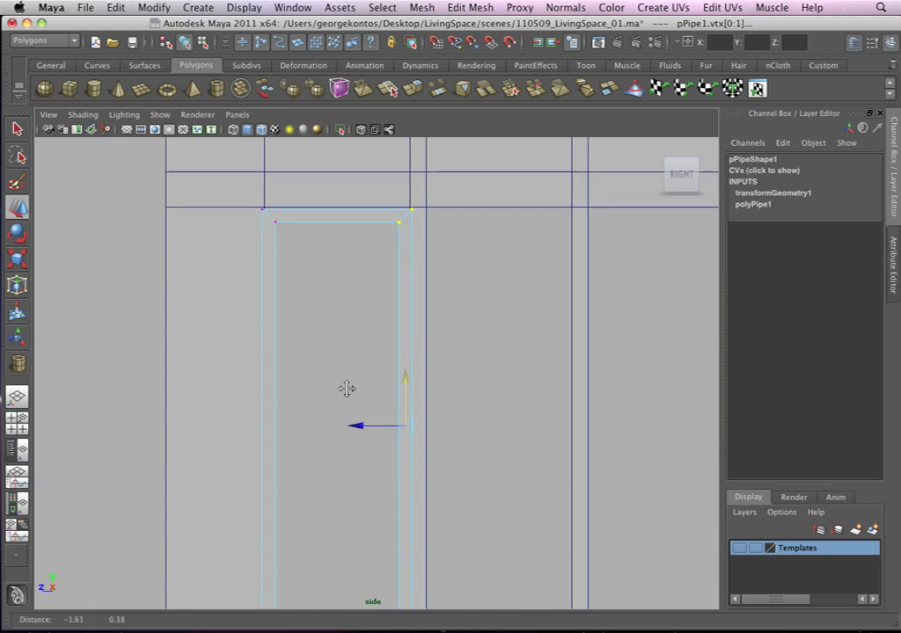
alt+right_drag(355, 390, 432, 477)
alt+middle_drag(432, 477, 373, 388)
key(F8)
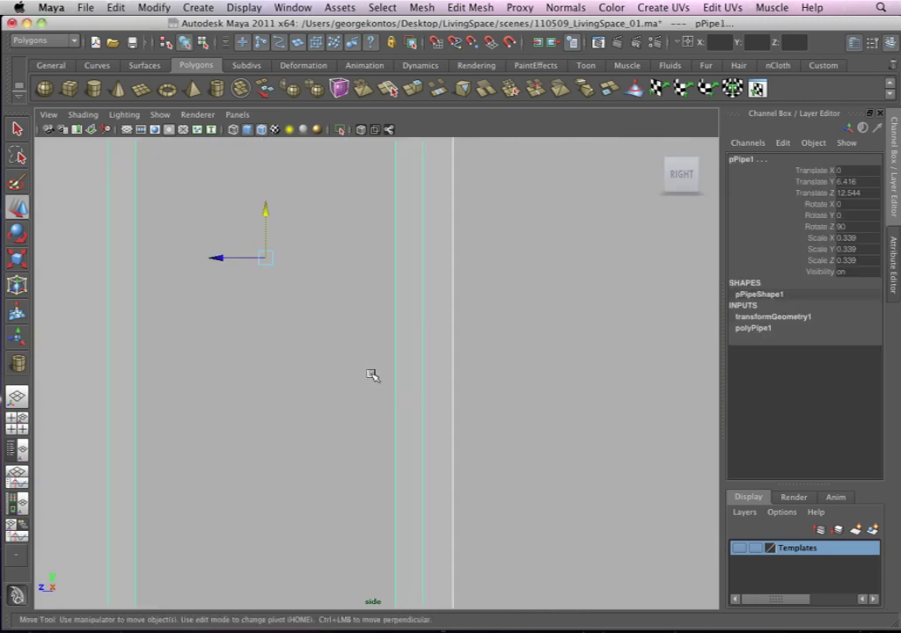
key(F8)
mouse_move(365, 380)
mouse_down()
mouse_move(353, 377)
mouse_move(362, 380)
mouse_up()
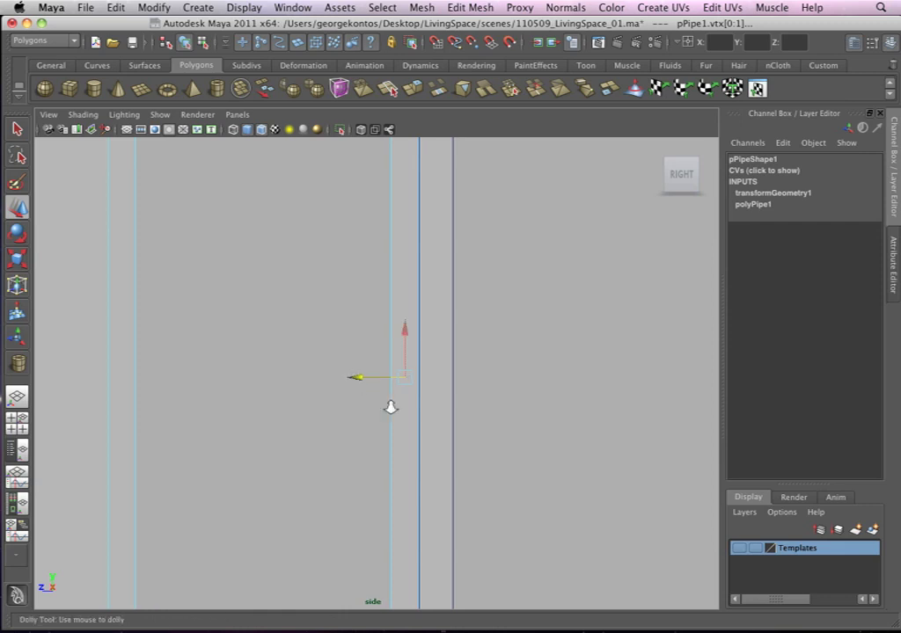
alt+right_drag(367, 388, 500, 479)
alt+middle_drag(500, 479, 462, 446)
alt+right_drag(462, 446, 501, 473)
drag(323, 379, 325, 377)
Step: Fine-tune the frame's upper vertices so they meet the top edge of the window opening
alt+right_drag(282, 282, 211, 250)
alt+middle_drag(211, 251, 291, 435)
alt+right_drag(290, 435, 374, 472)
drag(304, 386, 546, 498)
alt+right_drag(546, 498, 619, 537)
alt+middle_drag(619, 537, 447, 313)
alt+right_drag(447, 313, 555, 414)
alt+middle_drag(370, 347, 406, 435)
drag(369, 253, 367, 243)
alt+right_drag(390, 237, 336, 240)
Step: Fine-tune the frame's outer side vertices and its bottom vertices to match the edges of the window opening
drag(336, 239, 396, 549)
alt+right_drag(386, 459, 467, 523)
alt+right_drag(374, 429, 427, 484)
drag(328, 485, 332, 489)
alt+right_drag(340, 478, 317, 382)
alt+middle_drag(317, 382, 294, 249)
alt+right_drag(463, 413, 528, 466)
drag(235, 336, 598, 464)
alt+right_drag(515, 495, 585, 558)
drag(448, 353, 449, 352)
alt+right_drag(377, 256, 330, 210)
Step: Return to object mode and move the frame into the wall in the perspective view, to about -13.504 in Translate X
right_drag(453, 262, 478, 246)
click(450, 255)
key(space)
drag(437, 257, 444, 222)
alt+drag(477, 266, 358, 416)
drag(330, 422, 185, 354)
key(f)
Step: Examine from several angles how the frame sits inside the first window opening
alt+drag(322, 415, 187, 358)
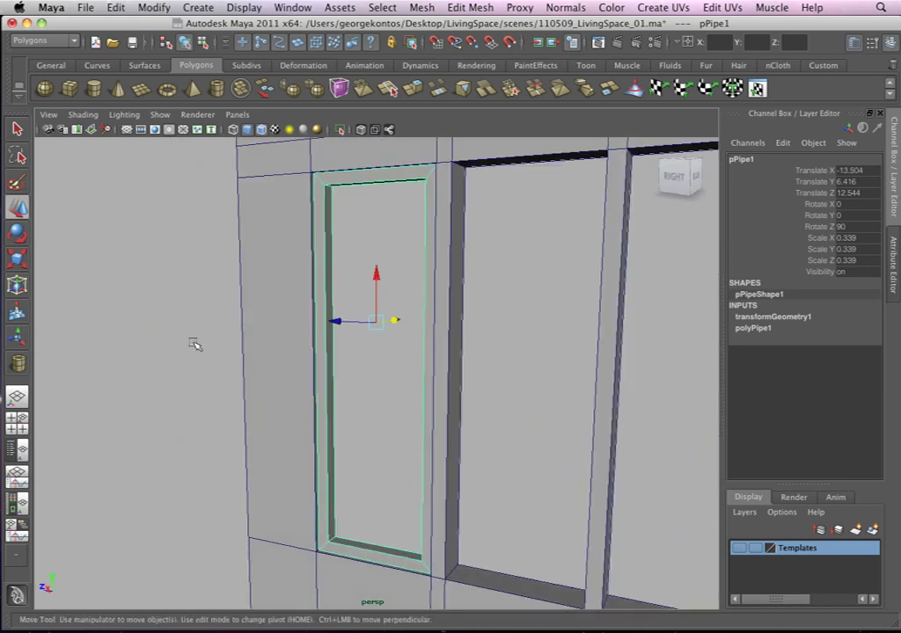
alt+right_drag(187, 358, 360, 423)
mouse_move(360, 422)
alt+mouse_down()
mouse_move(322, 378)
mouse_move(360, 416)
alt+mouse_up()
alt+right_drag(360, 416, 328, 324)
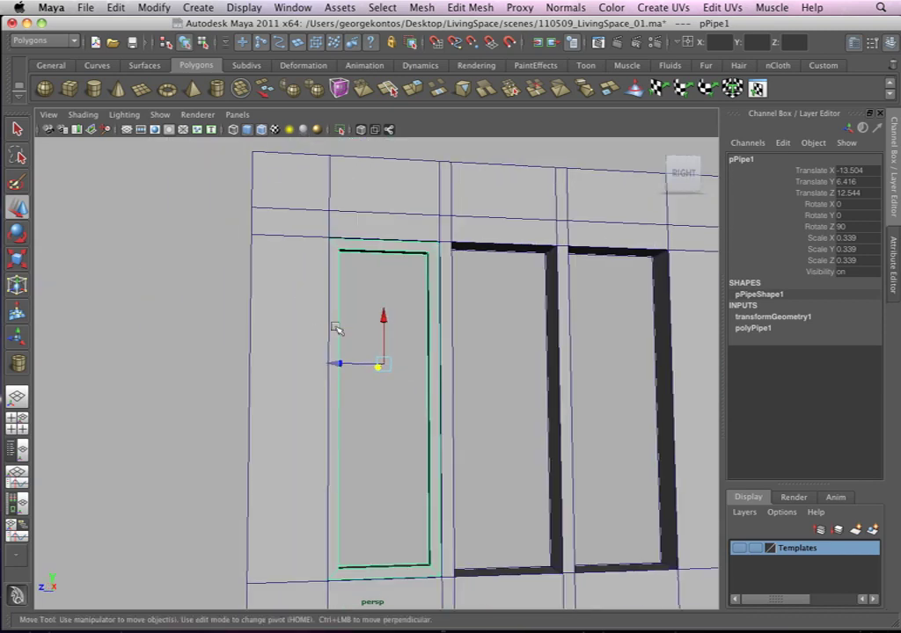
alt+drag(328, 323, 404, 328)
alt+right_drag(404, 328, 461, 369)
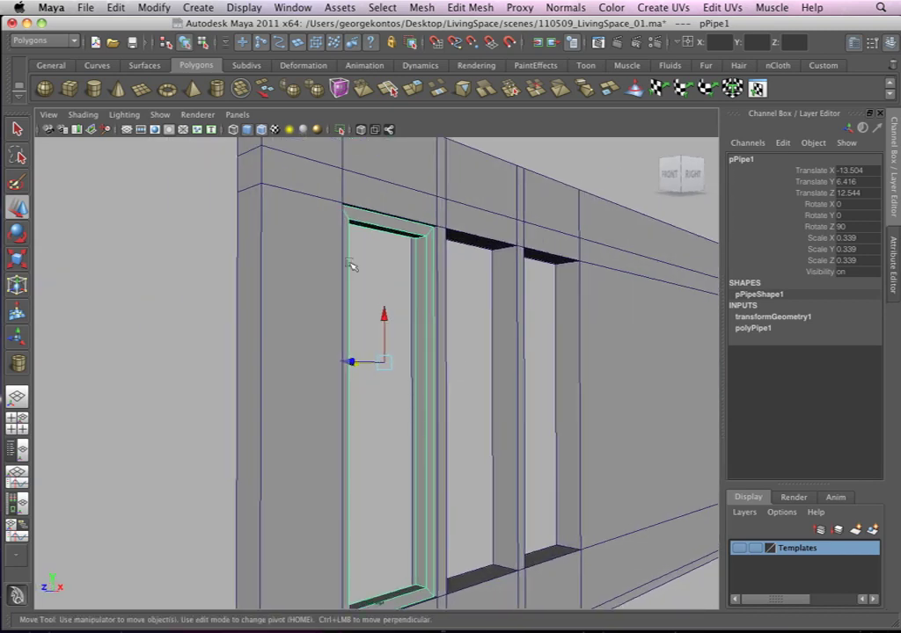
alt+drag(424, 316, 372, 294)
Step: Raise the frame's lower vertices in the side view to make it a short frame at the top of the opening
key(space)
alt+right_drag(372, 295, 413, 328)
alt+middle_drag(413, 328, 359, 374)
right_drag(360, 374, 318, 379)
alt+middle_drag(319, 378, 312, 410)
drag(239, 338, 442, 429)
alt+right_drag(399, 422, 263, 313)
alt+middle_drag(263, 314, 258, 343)
drag(366, 373, 387, 183)
alt+right_drag(386, 183, 406, 451)
alt+middle_drag(407, 452, 407, 588)
alt+right_drag(437, 355, 462, 479)
alt+middle_drag(396, 375, 408, 527)
alt+right_drag(376, 211, 390, 341)
drag(360, 316, 361, 327)
alt+right_drag(364, 325, 375, 270)
alt+middle_drag(389, 487, 404, 364)
alt+right_drag(404, 364, 364, 364)
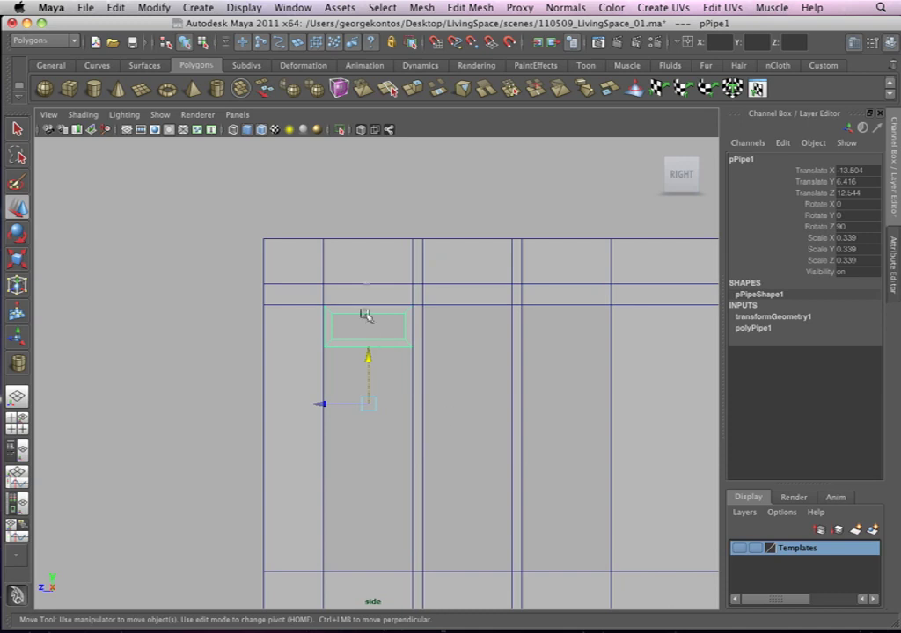
Step: Center the pivot of the short upper frame
alt+right_drag(405, 323, 339, 295)
alt+middle_drag(362, 324, 367, 274)
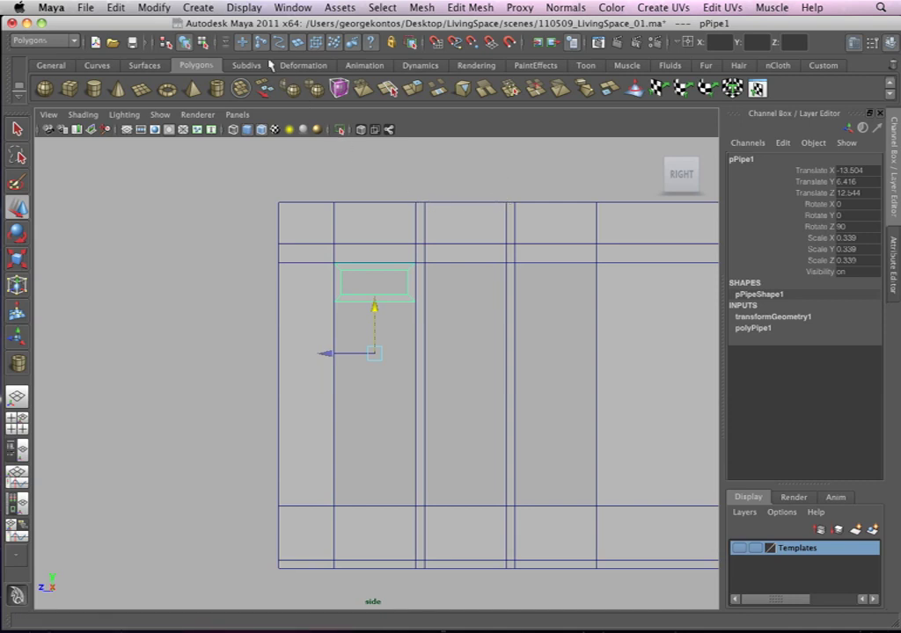
click(153, 7)
click(179, 163)
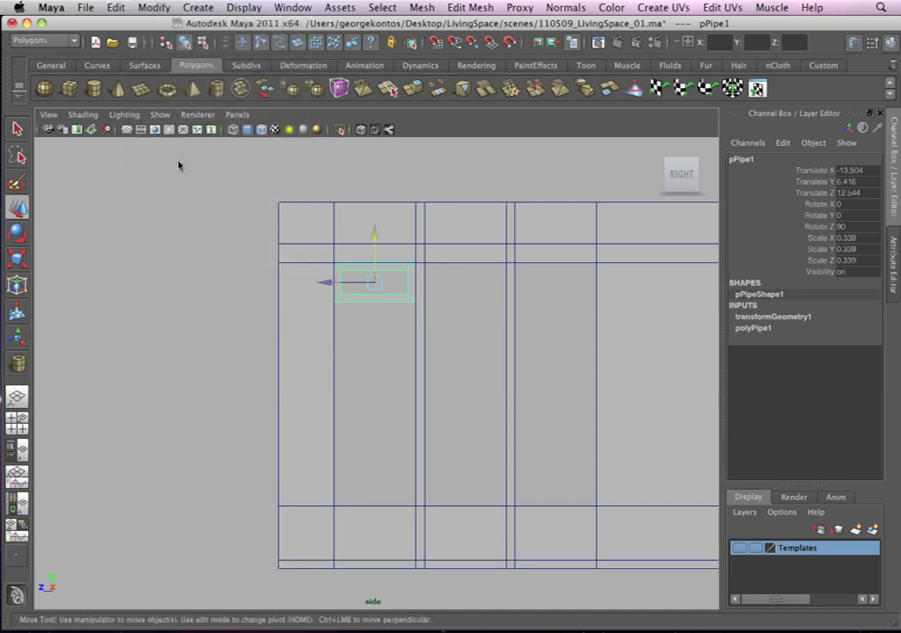
Step: Duplicate the short frame and move the copy down directly beneath it, to about 4.717 in Translate Y
scroll(452, 328, up, 2)
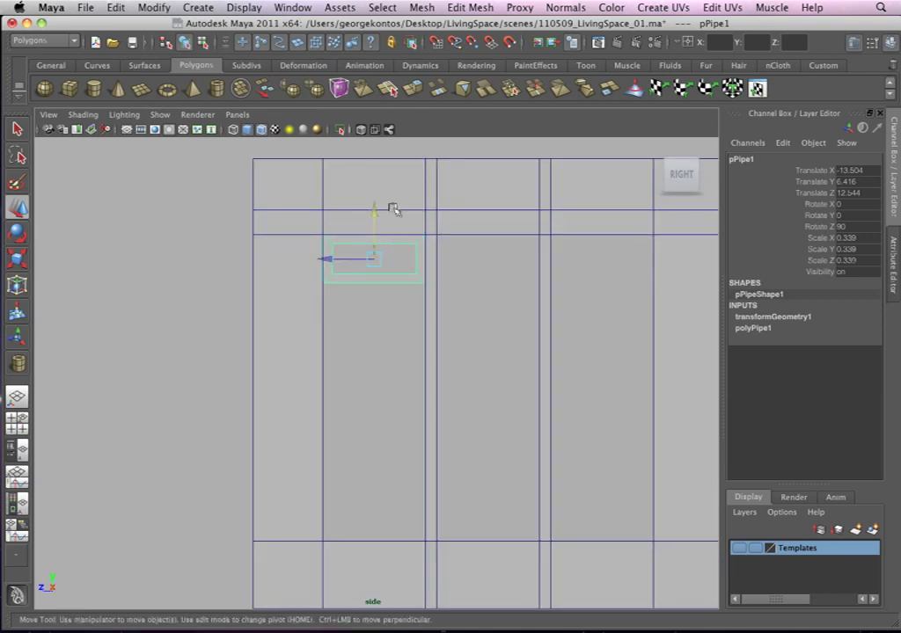
key(ctrl+d)
drag(373, 211, 375, 262)
Step: Lower the copied frame's bottom vertices to the bottom edge of the window opening
right_drag(374, 322, 287, 305)
drag(288, 305, 415, 352)
drag(375, 278, 371, 483)
alt+right_drag(376, 447, 461, 526)
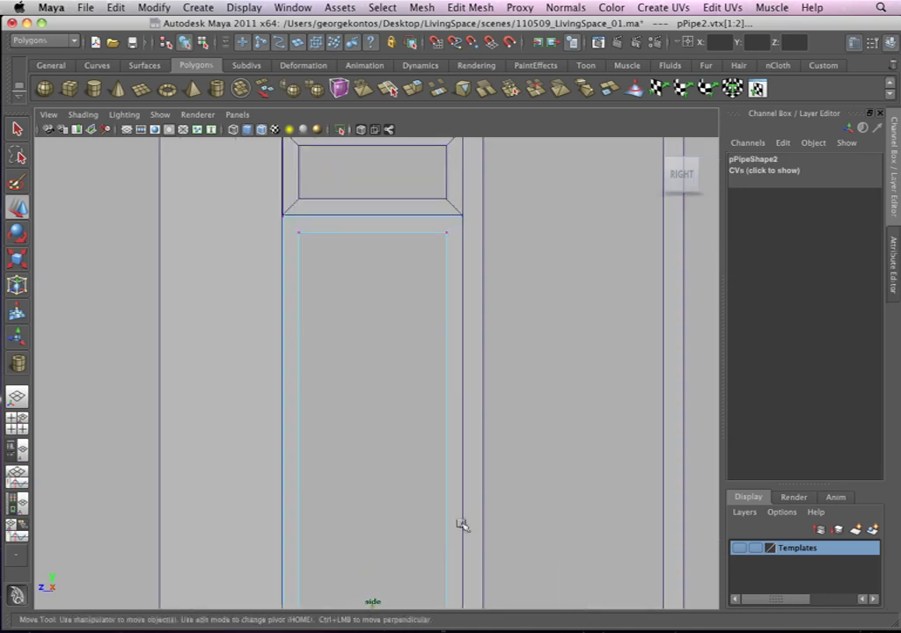
alt+middle_drag(411, 538, 429, 315)
alt+right_drag(428, 316, 502, 396)
drag(409, 446, 410, 446)
alt+right_drag(407, 426, 325, 360)
Step: Align the copied frame's upper vertices with the lower edge of the short frame and return to object mode
alt+middle_drag(418, 148, 416, 354)
alt+right_drag(416, 353, 480, 413)
drag(244, 360, 556, 471)
alt+right_drag(427, 442, 553, 498)
drag(423, 414, 423, 410)
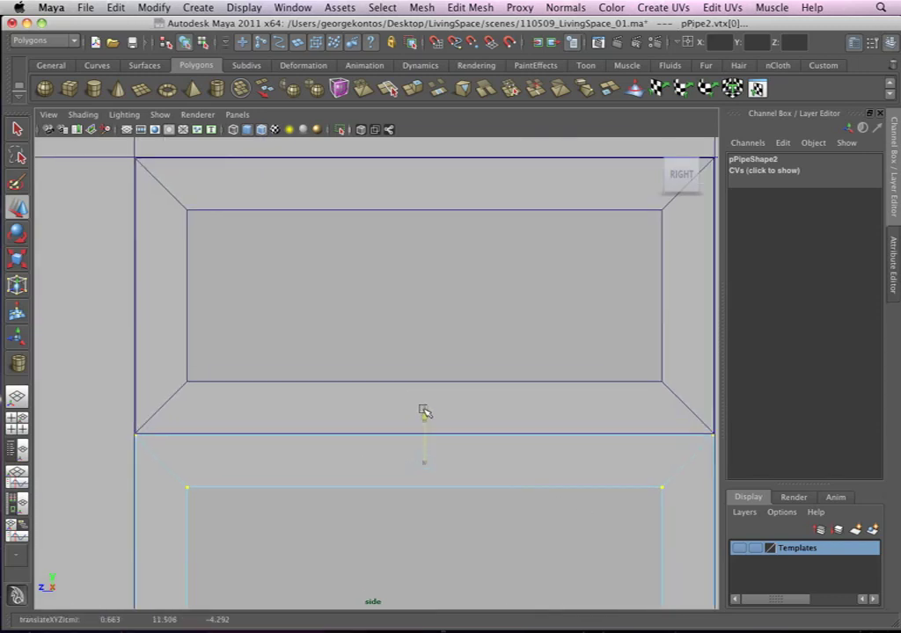
right_drag(378, 443, 404, 430)
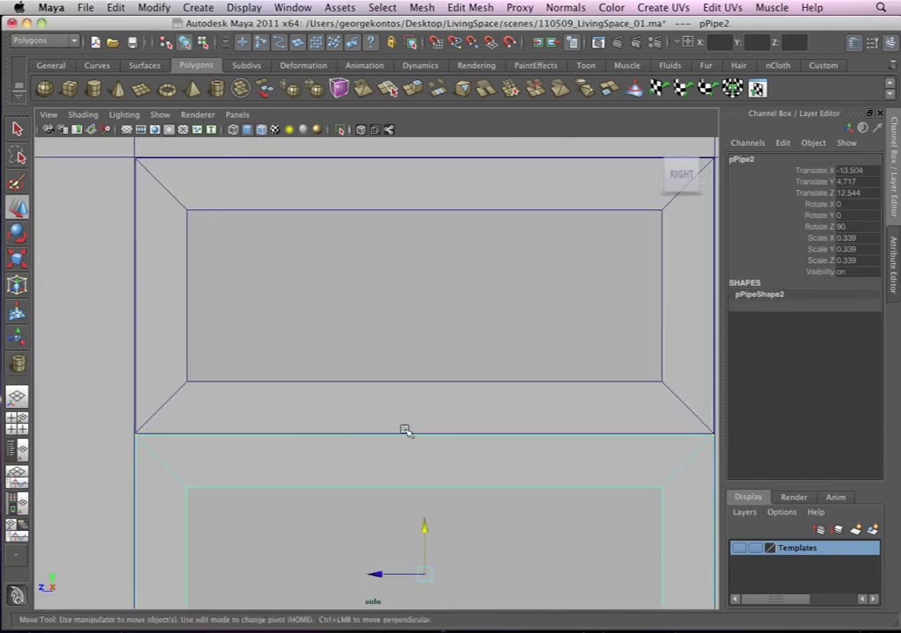
Step: Examine the two stacked frames in the first window opening in the perspective view
key(space)
drag(424, 421, 470, 415)
alt+right_drag(401, 344, 371, 345)
click(429, 302)
alt+drag(428, 301, 310, 236)
click(336, 241)
alt+drag(330, 350, 384, 328)
alt+right_drag(299, 167, 326, 237)
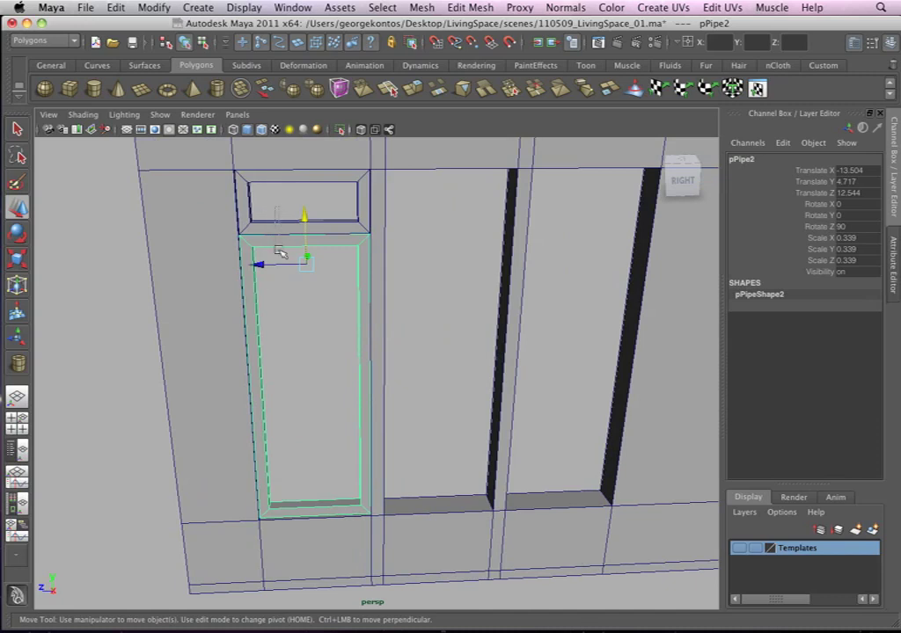
alt+right_drag(392, 286, 361, 257)
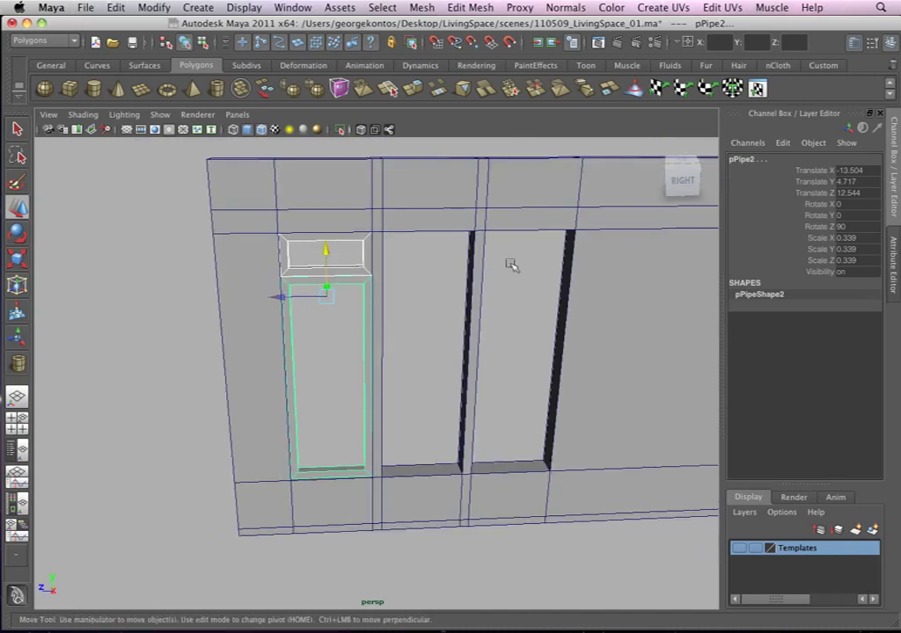
alt+drag(286, 368, 288, 286)
mouse_move(324, 315)
alt+right_down()
mouse_move(348, 367)
mouse_move(286, 305)
mouse_move(297, 318)
mouse_move(298, 300)
mouse_move(313, 308)
alt+right_up()
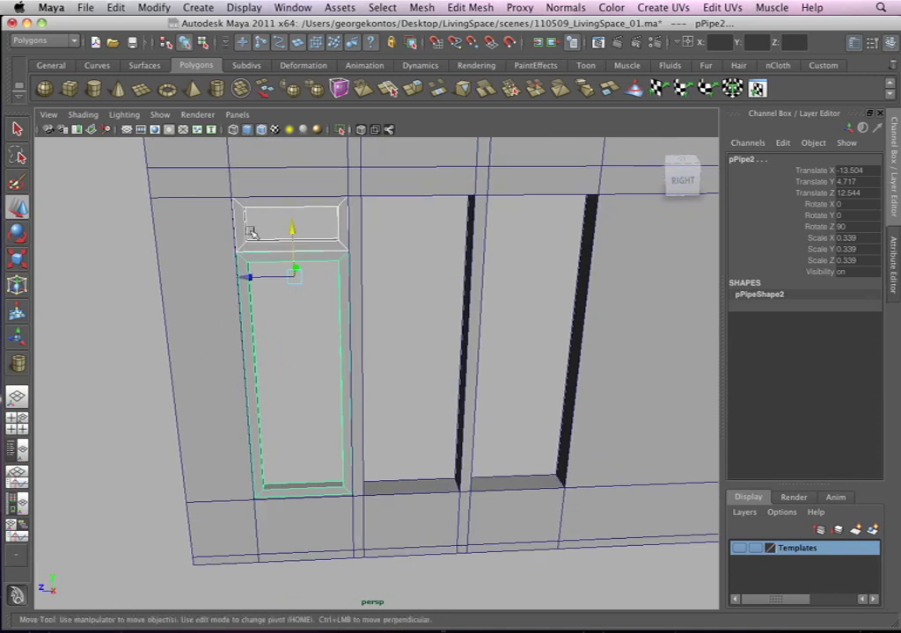
mouse_move(308, 308)
alt+right_down()
mouse_move(342, 326)
mouse_move(324, 288)
mouse_move(296, 314)
alt+right_up()
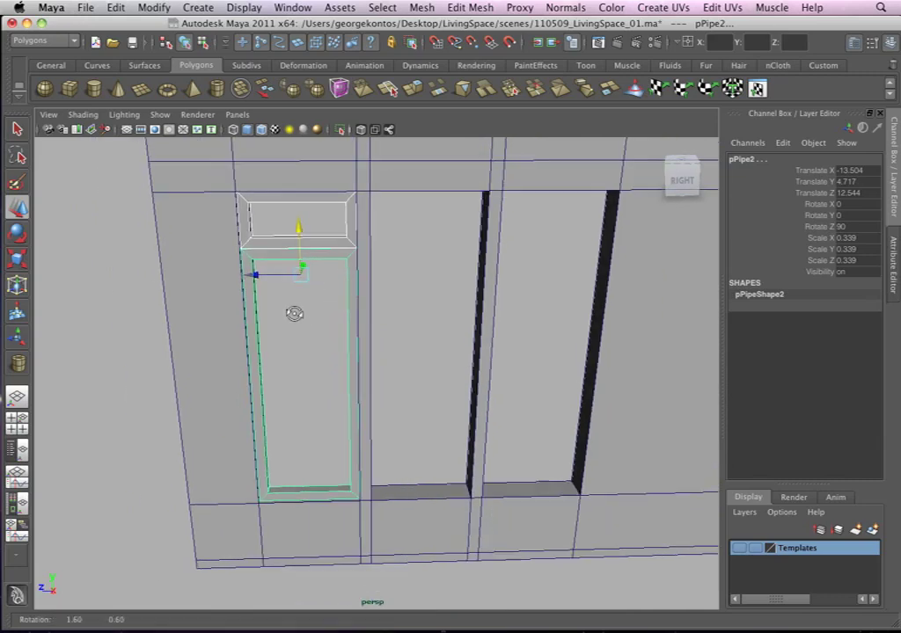
alt+drag(296, 314, 255, 236)
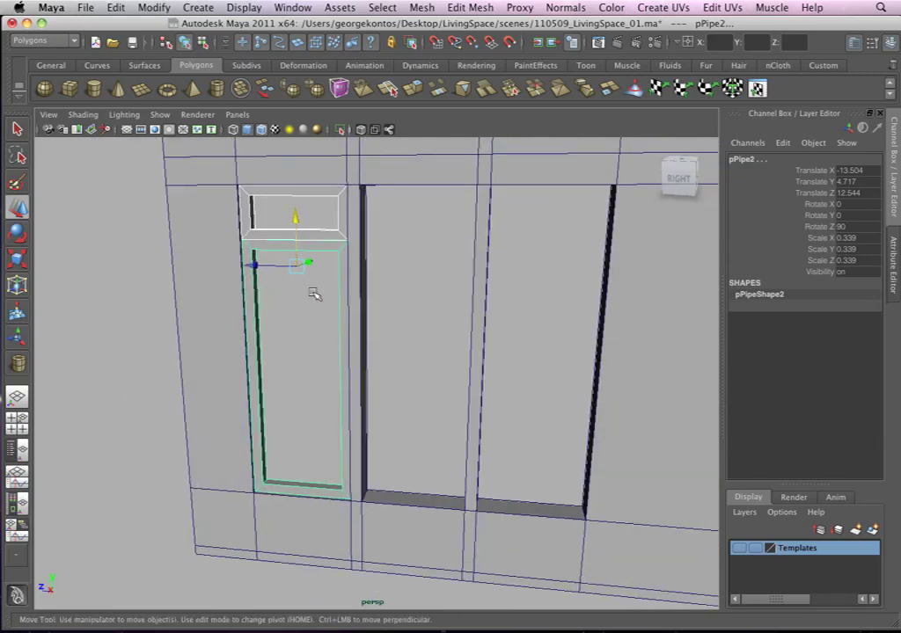
Step: Show the Templates layer and select the four window and door blocks, pCube1 to pCube4, in the Outliner
click(740, 548)
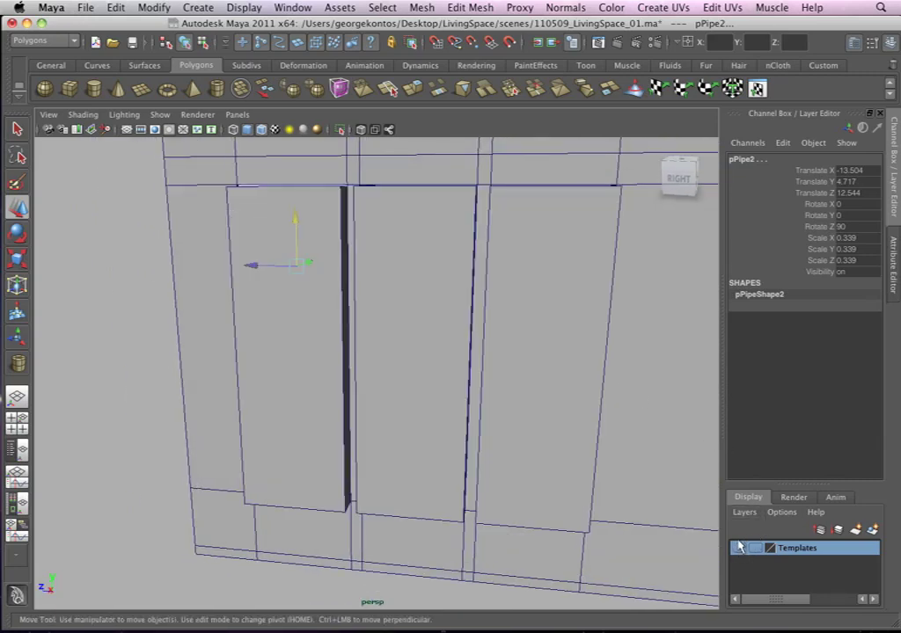
click(327, 378)
alt+drag(326, 384, 409, 349)
alt+drag(525, 380, 409, 346)
shift+click(337, 337)
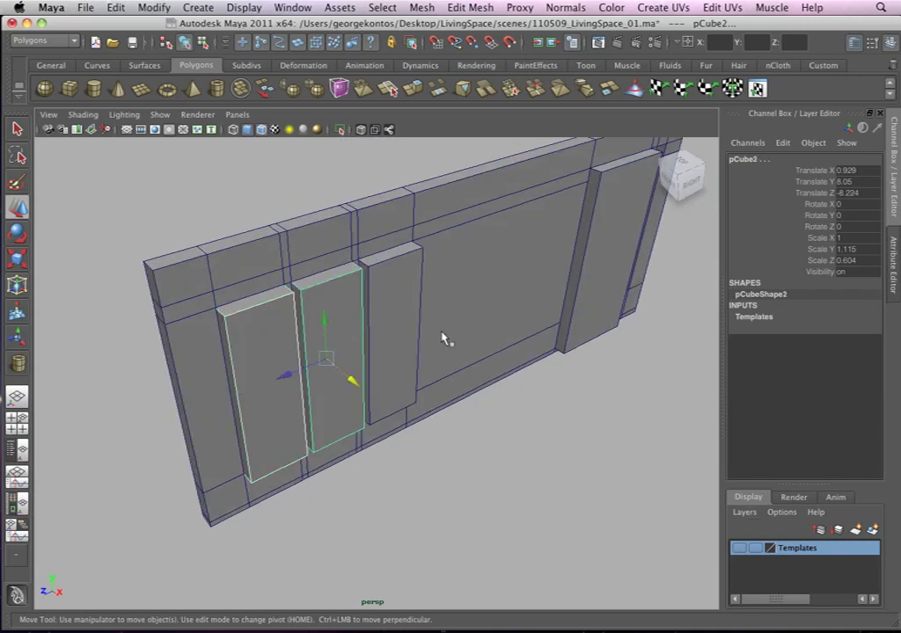
click(16, 449)
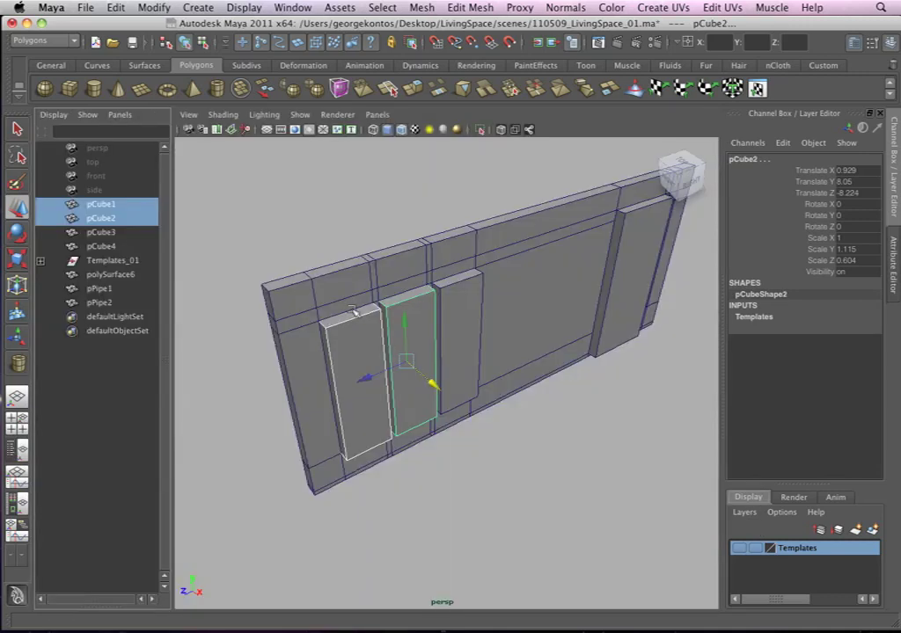
drag(128, 209, 130, 249)
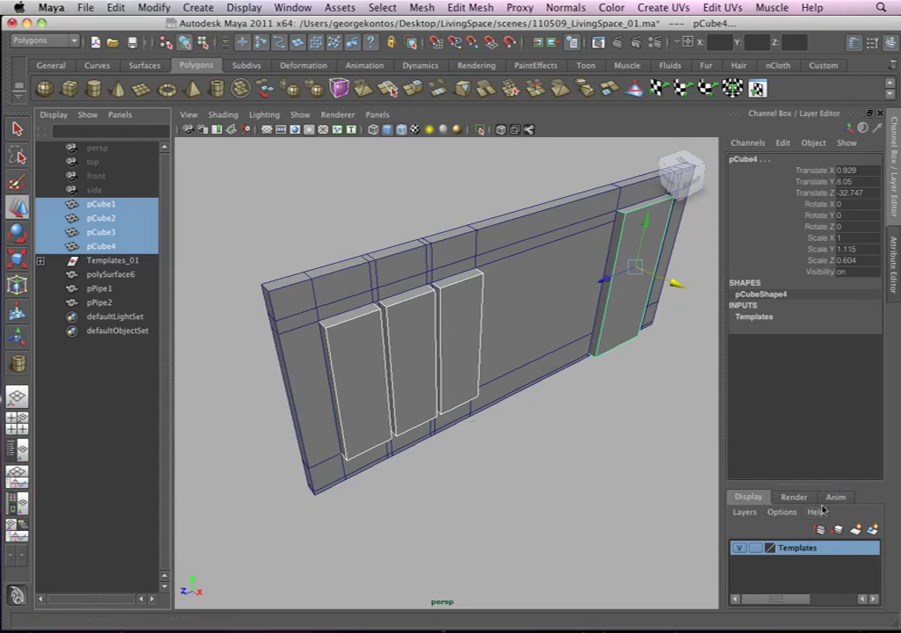
Step: Create a display layer containing the four selected blocks and hide it
click(745, 514)
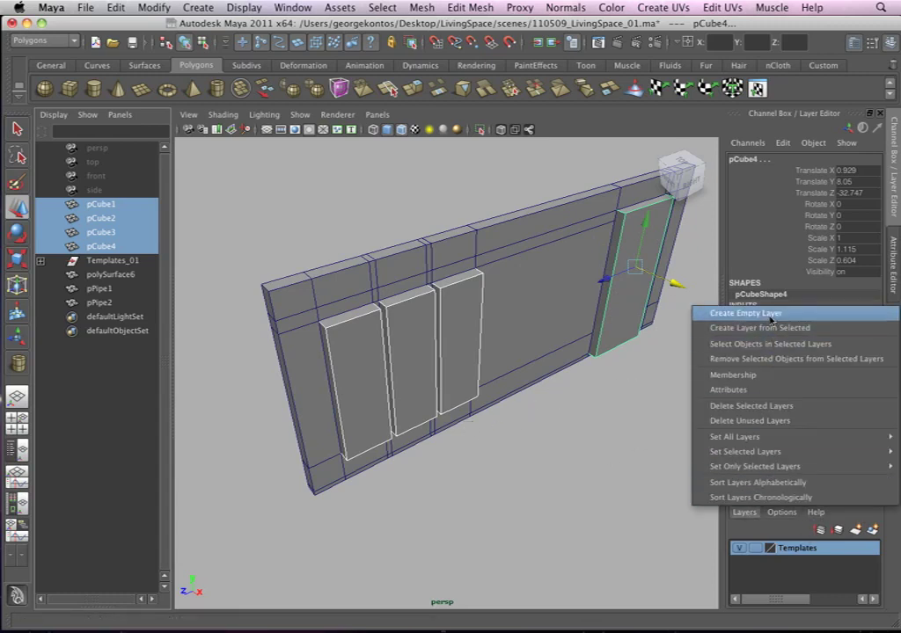
click(767, 329)
click(795, 548)
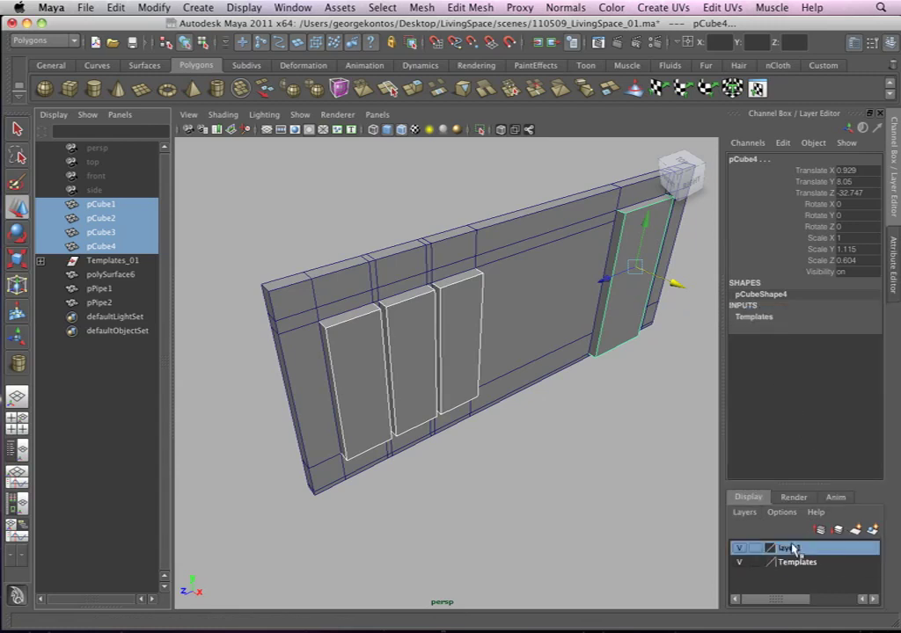
right_click(795, 548)
click(783, 402)
click(740, 548)
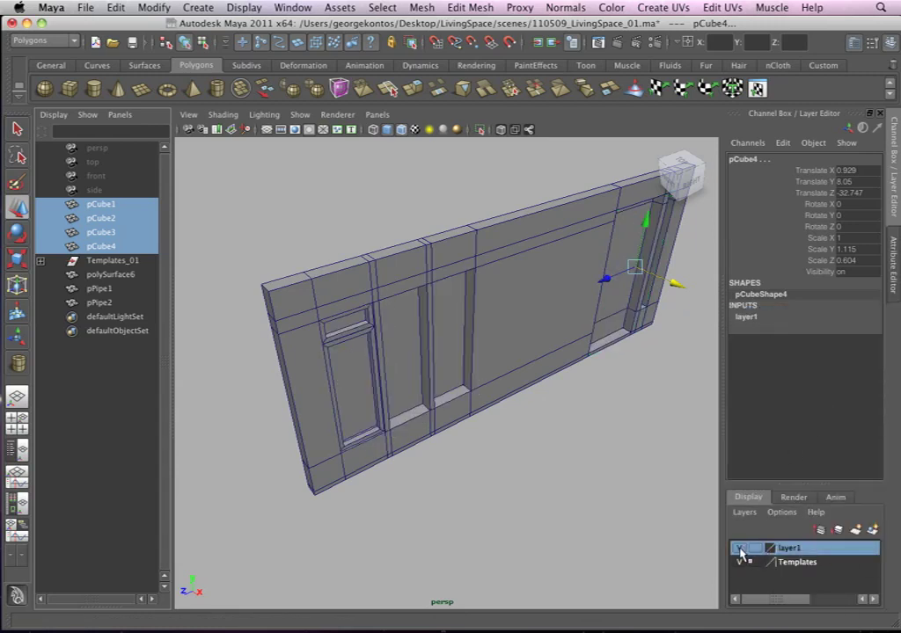
Step: Rename the new display layer as TemplateWindowsDoors
double_click(796, 549)
drag(394, 245, 282, 259)
text(TemplateWindowsDoors)
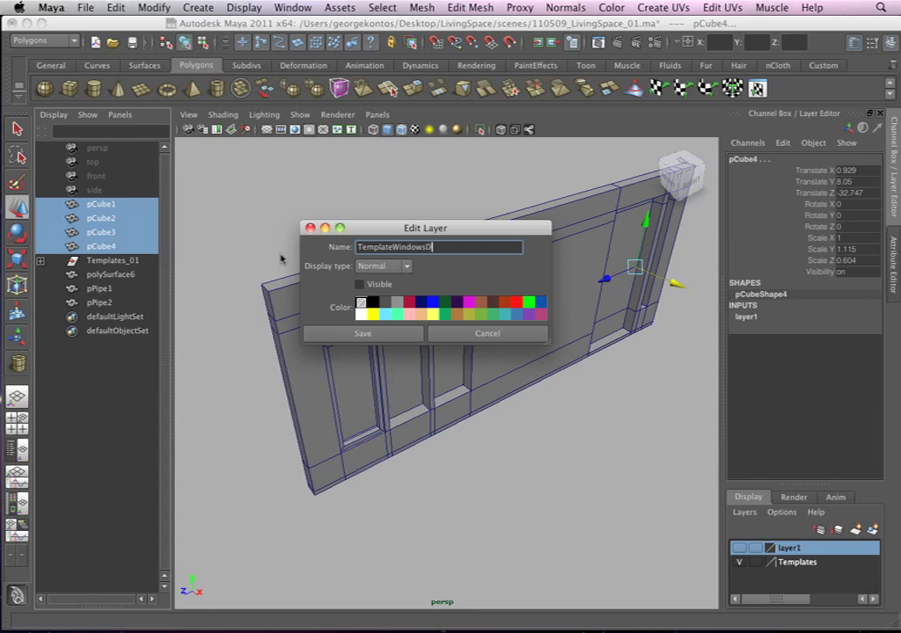
click(408, 332)
Step: Inspect the leftover template surfaces inside the wall's window openings from several angles
alt+drag(509, 412, 425, 396)
alt+right_drag(426, 395, 472, 427)
alt+middle_drag(472, 427, 585, 461)
click(421, 387)
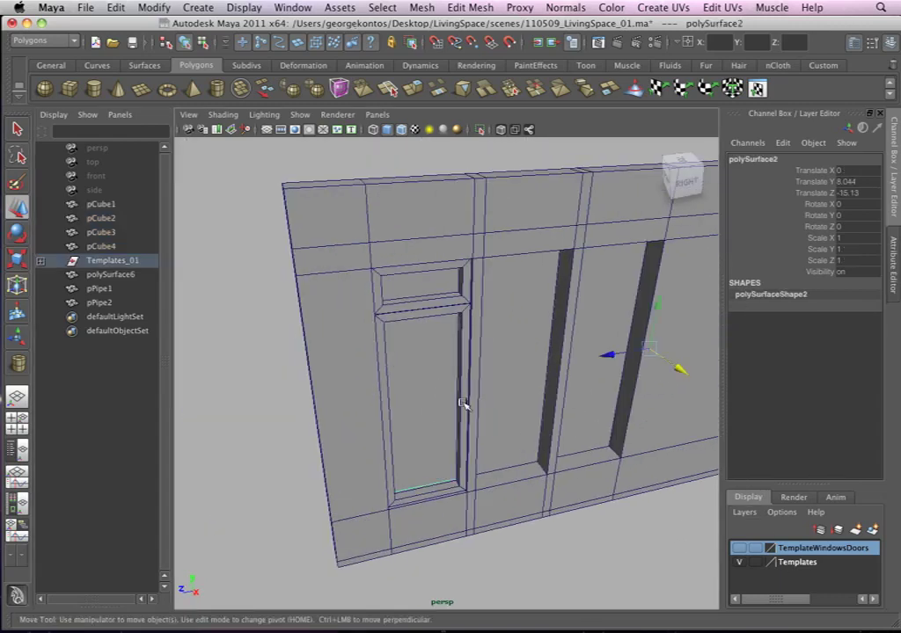
alt+drag(464, 405, 346, 371)
alt+right_drag(345, 371, 494, 410)
alt+drag(433, 410, 486, 418)
alt+right_drag(487, 418, 321, 255)
alt+drag(321, 255, 431, 364)
alt+drag(504, 370, 634, 246)
alt+drag(509, 294, 388, 325)
alt+right_drag(388, 325, 390, 348)
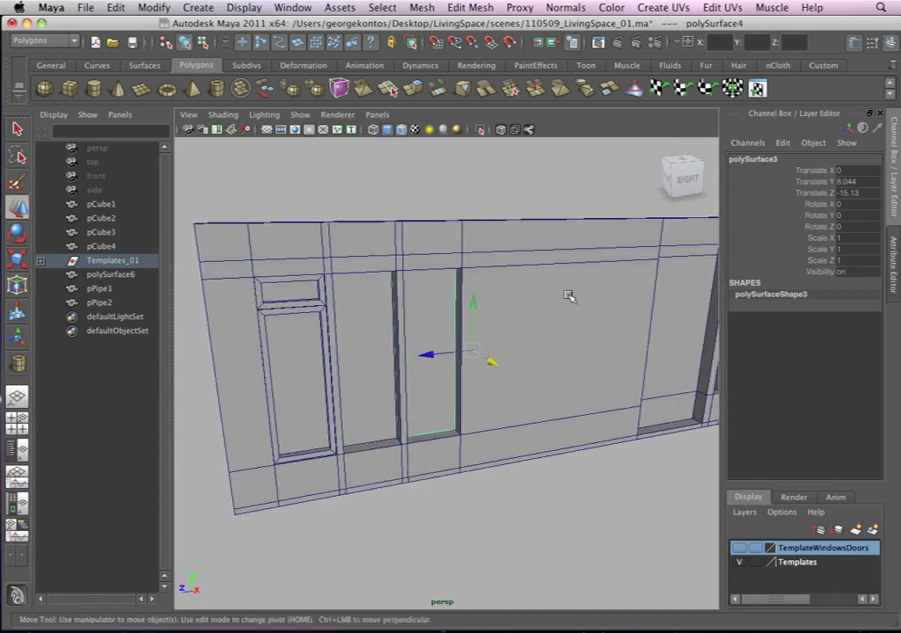
alt+right_drag(569, 297, 563, 287)
click(624, 311)
alt+right_drag(640, 341, 621, 278)
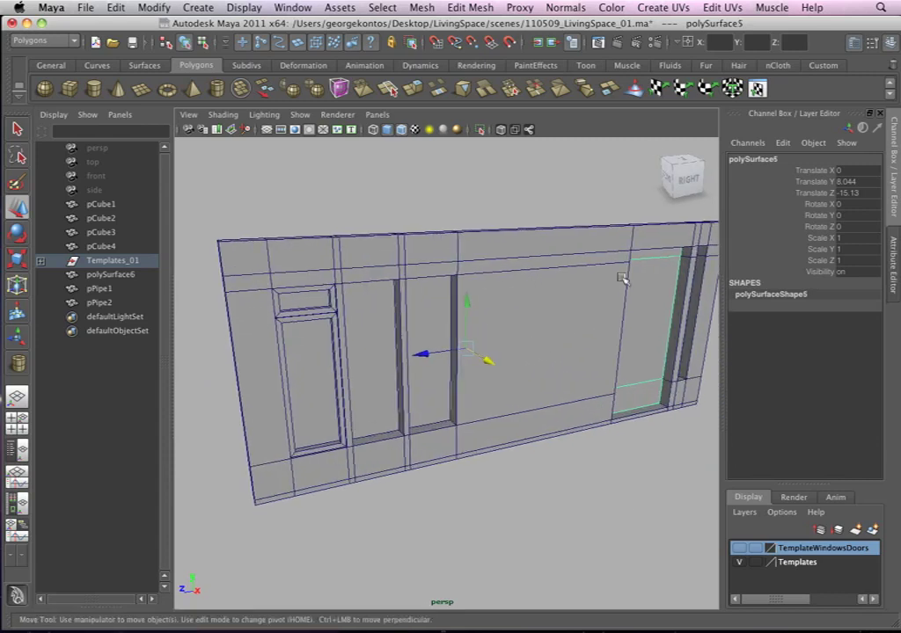
shift+click(426, 303)
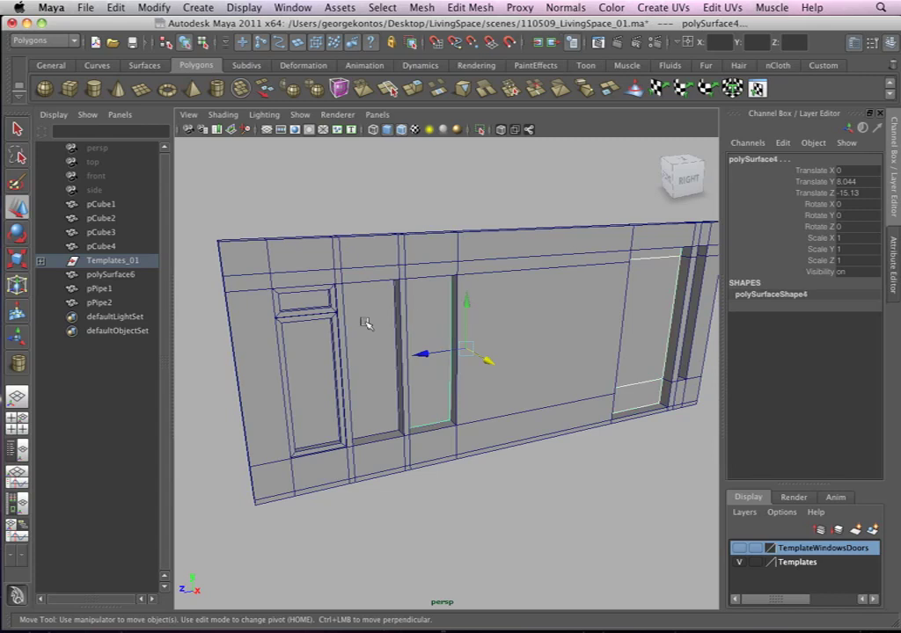
shift+click(366, 323)
shift+click(303, 363)
alt+right_drag(479, 348, 441, 332)
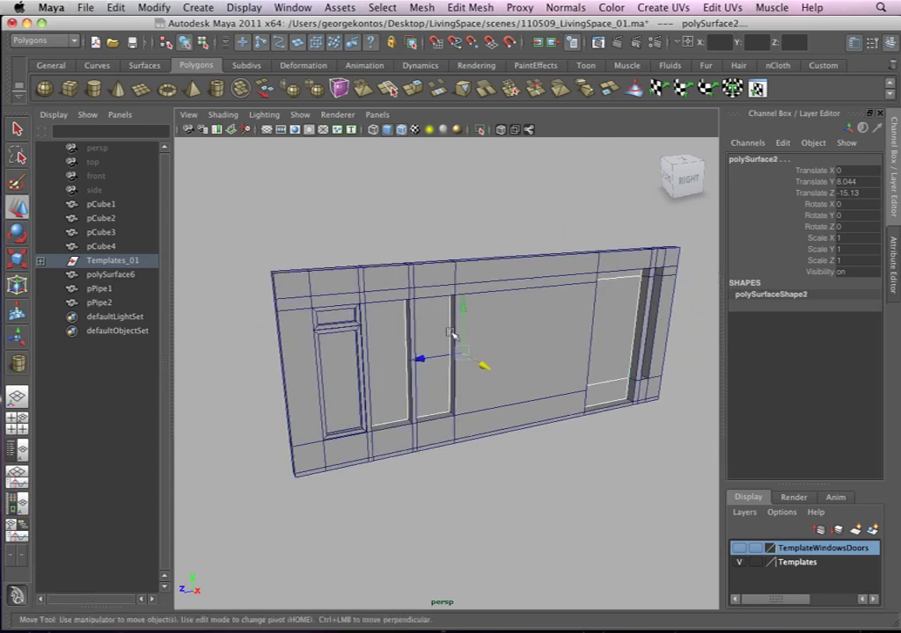
click(422, 203)
Step: Select the leftover template surfaces in the wall's window and door openings and center their pivots
click(376, 364)
shift+click(416, 342)
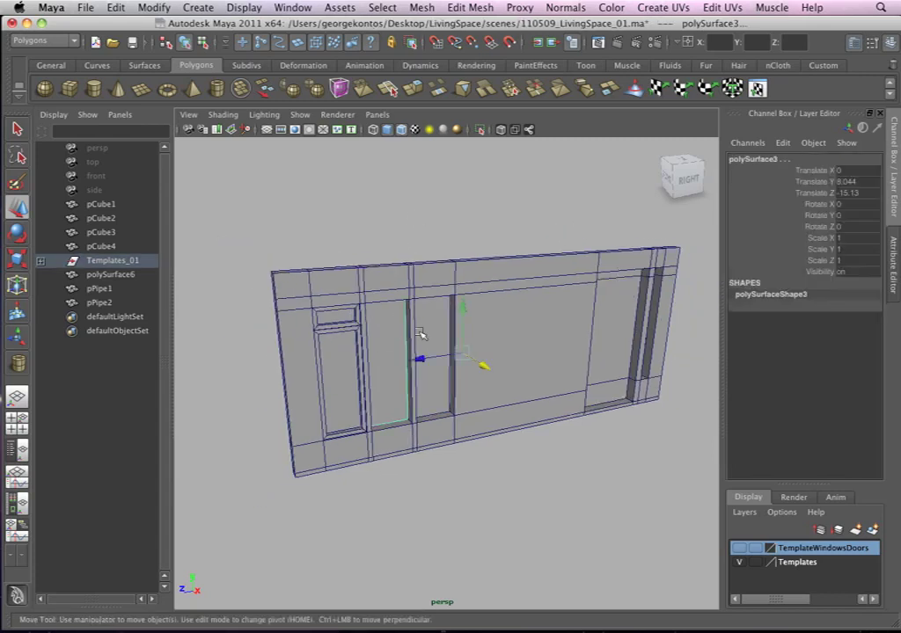
shift+click(623, 306)
key(4)
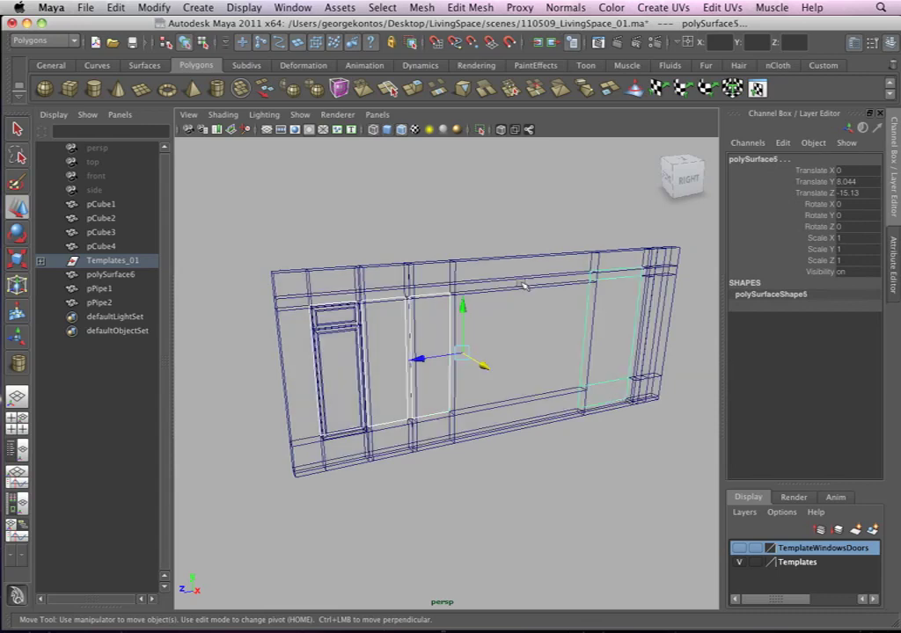
click(201, 7)
click(205, 163)
Step: In the side view, lower the top vertices of the first window's leftover surface to the upper edge of the lower frame's opening
alt+right_drag(419, 353, 464, 367)
mouse_move(464, 368)
alt+mouse_down()
mouse_move(360, 380)
mouse_move(396, 374)
mouse_move(402, 342)
mouse_move(385, 304)
alt+mouse_up()
click(390, 376)
key(5)
click(386, 375)
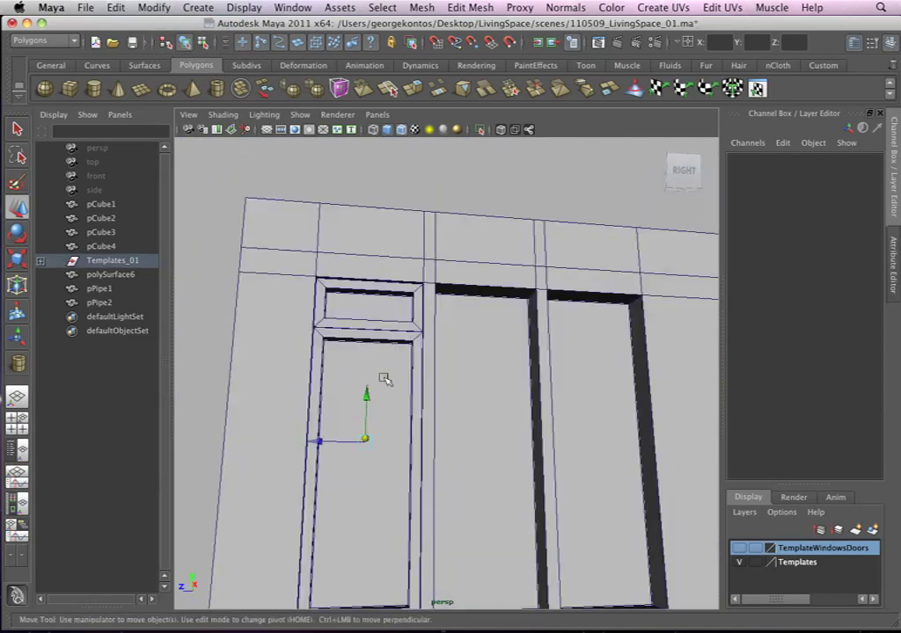
key(space)
drag(381, 377, 445, 382)
mouse_move(444, 382)
alt+right_down()
mouse_move(177, 283)
mouse_move(450, 390)
alt+right_up()
alt+middle_drag(451, 390, 455, 389)
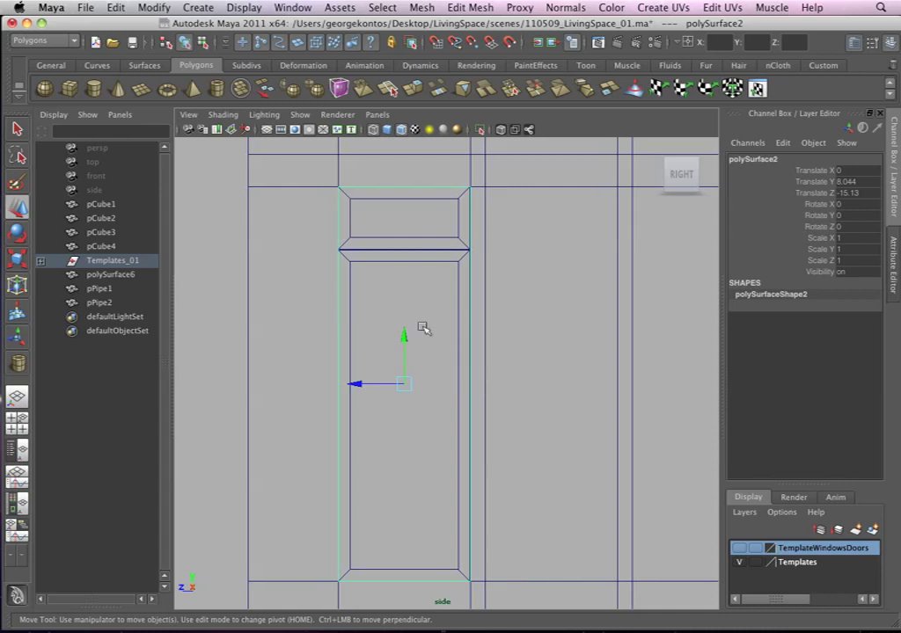
right_drag(334, 304, 279, 305)
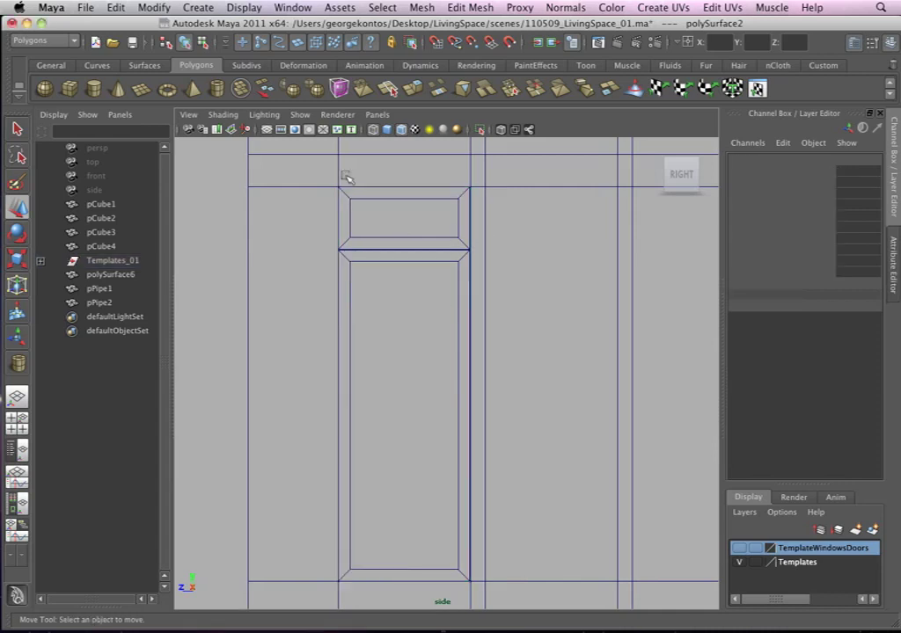
drag(326, 171, 511, 214)
drag(405, 155, 408, 228)
Step: Move the side and bottom vertices of the surface inward to fit the lower frame's opening, and return to object mode
drag(302, 223, 366, 596)
drag(296, 421, 313, 413)
drag(457, 254, 539, 589)
drag(446, 422, 438, 423)
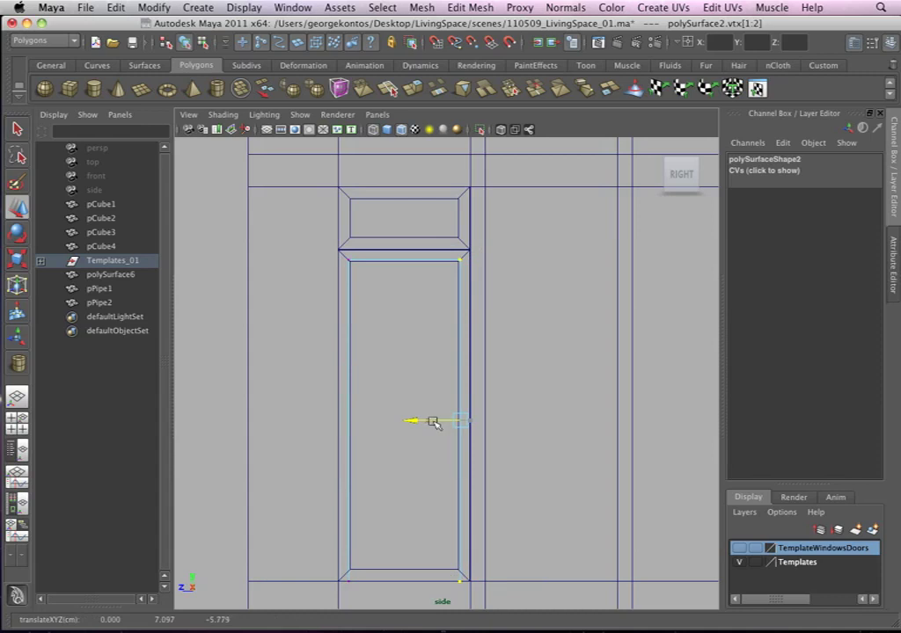
drag(322, 552, 495, 600)
drag(405, 526, 403, 516)
right_drag(394, 314, 488, 281)
Step: Select the fitted surface and rename it WindowPane_01 inside the Templates_01 group
click(426, 288)
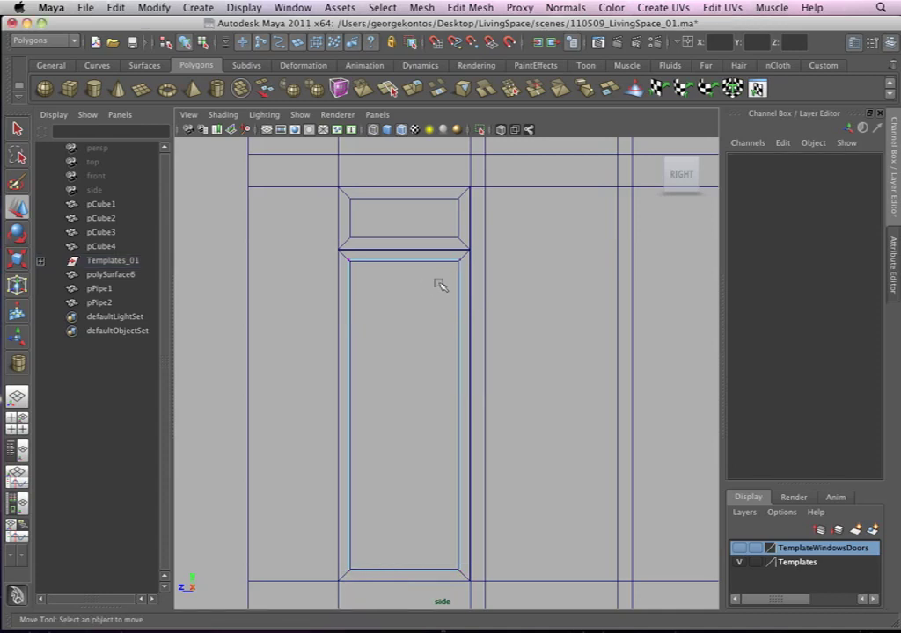
click(429, 249)
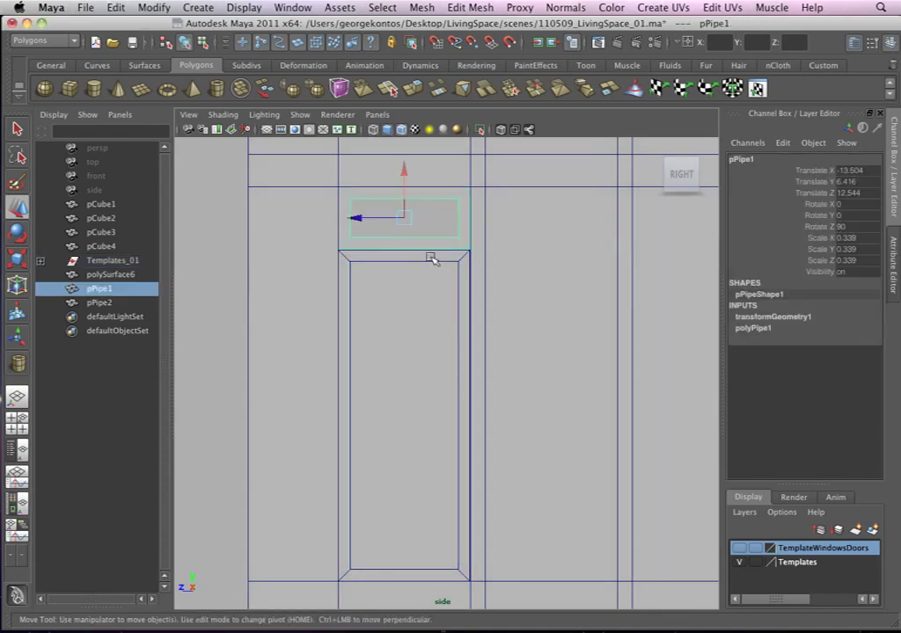
click(431, 261)
click(429, 263)
click(425, 291)
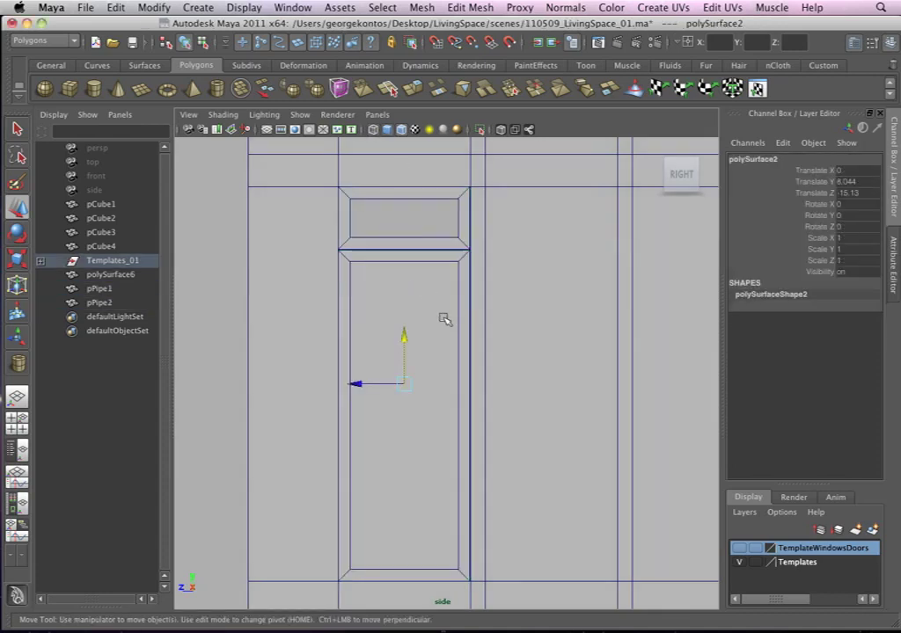
click(41, 261)
double_click(141, 275)
text(W)
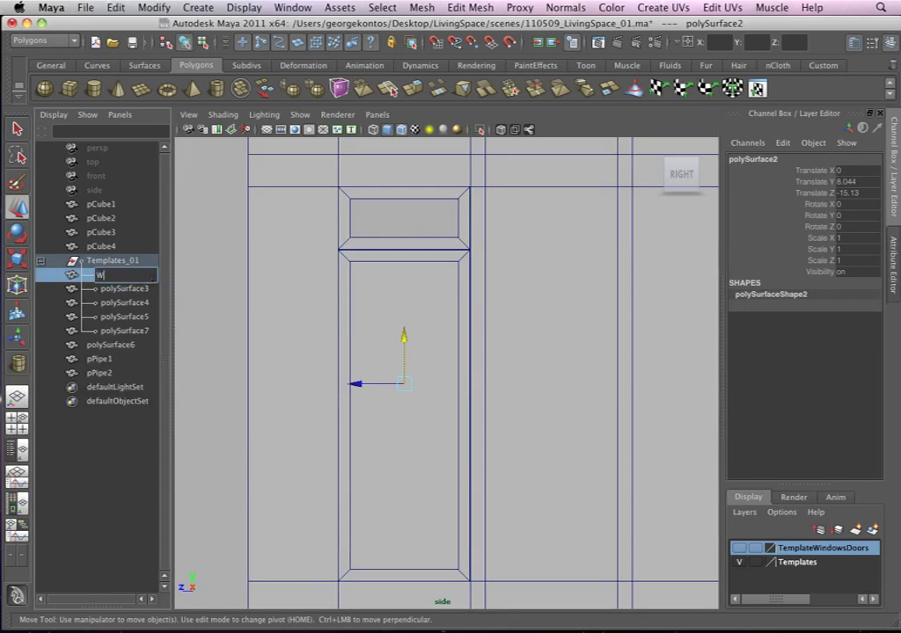
text(indowPane_01)
key(Return)
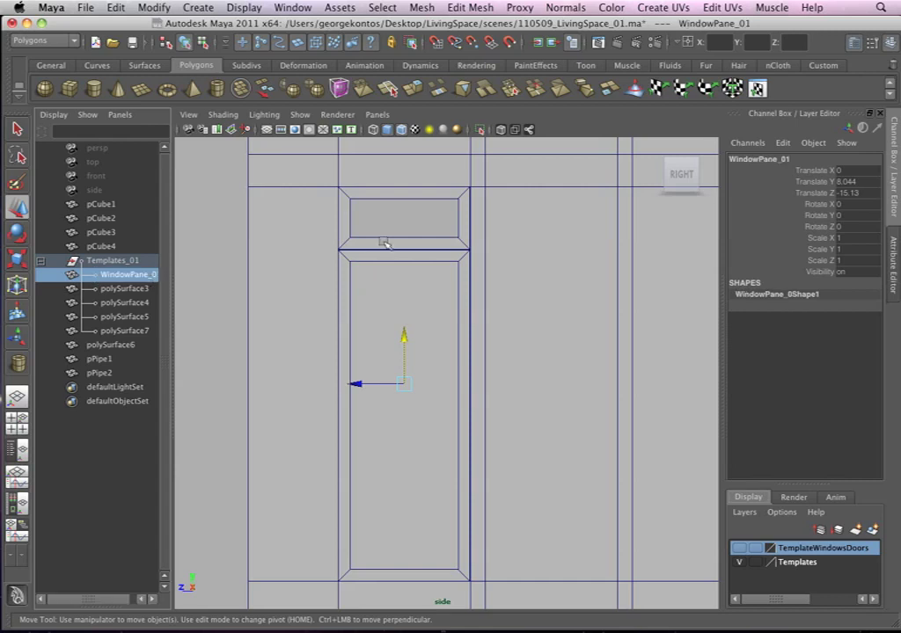
Step: Duplicate WindowPane_01, scale the copy to about 0.138 in Y, and move it up to fit the upper frame's opening
key(ctrl+d)
drag(408, 334, 406, 247)
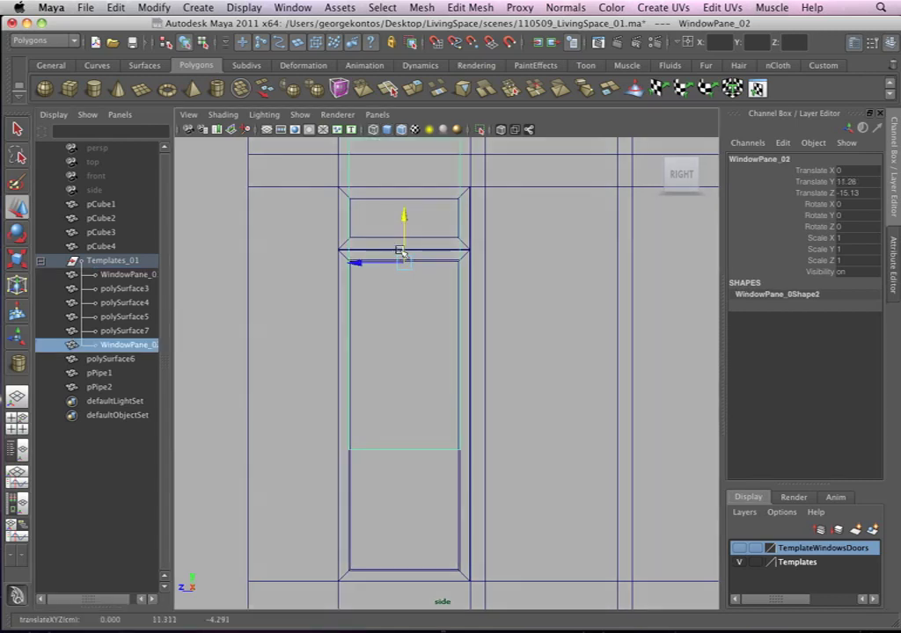
alt+middle_drag(437, 281, 413, 354)
alt+right_drag(414, 354, 393, 334)
key(r)
drag(395, 282, 393, 335)
key(w)
drag(394, 296, 399, 253)
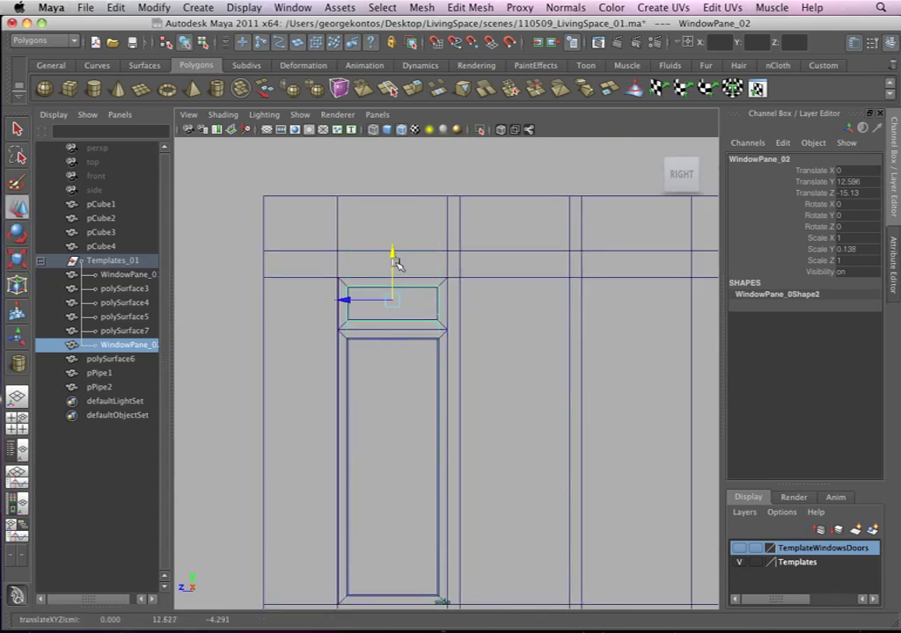
click(464, 167)
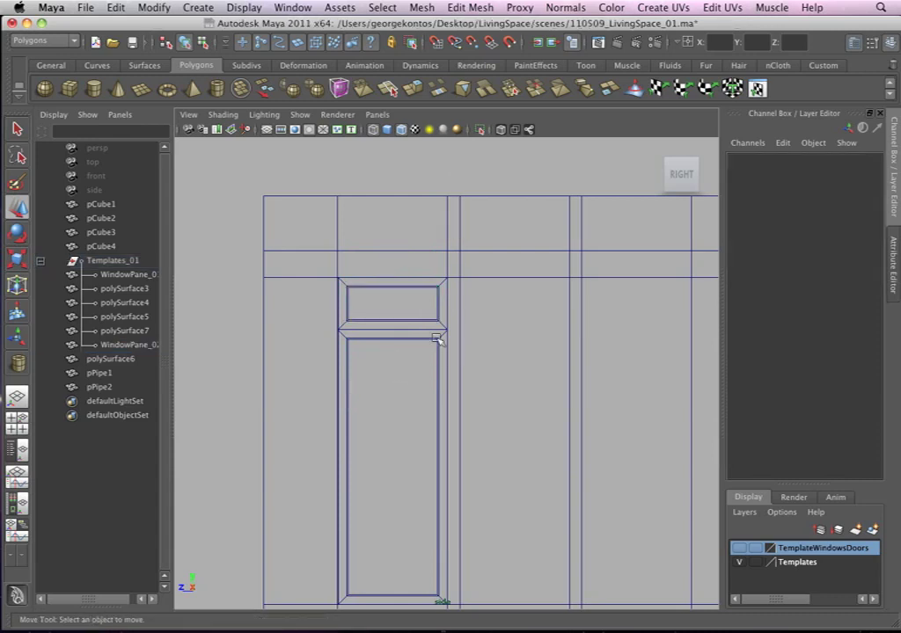
Step: Move WindowPane_01 and WindowPane_02 out of the Templates_01 group in the Outliner
scroll(488, 358, down, 3)
alt+right_drag(445, 329, 380, 312)
alt+middle_drag(380, 311, 323, 287)
alt+right_drag(323, 287, 443, 319)
alt+middle_drag(332, 277, 358, 274)
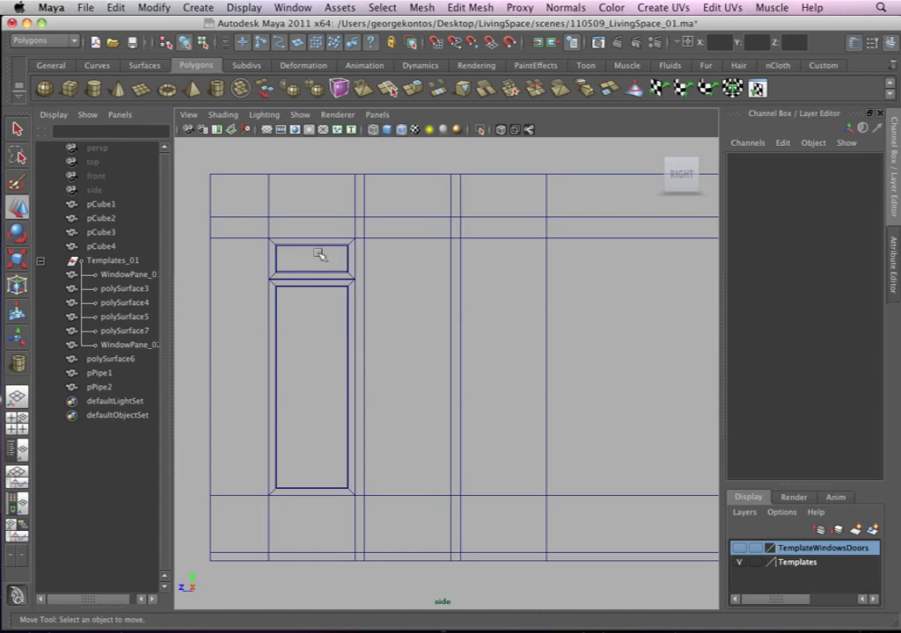
click(141, 275)
click(145, 344)
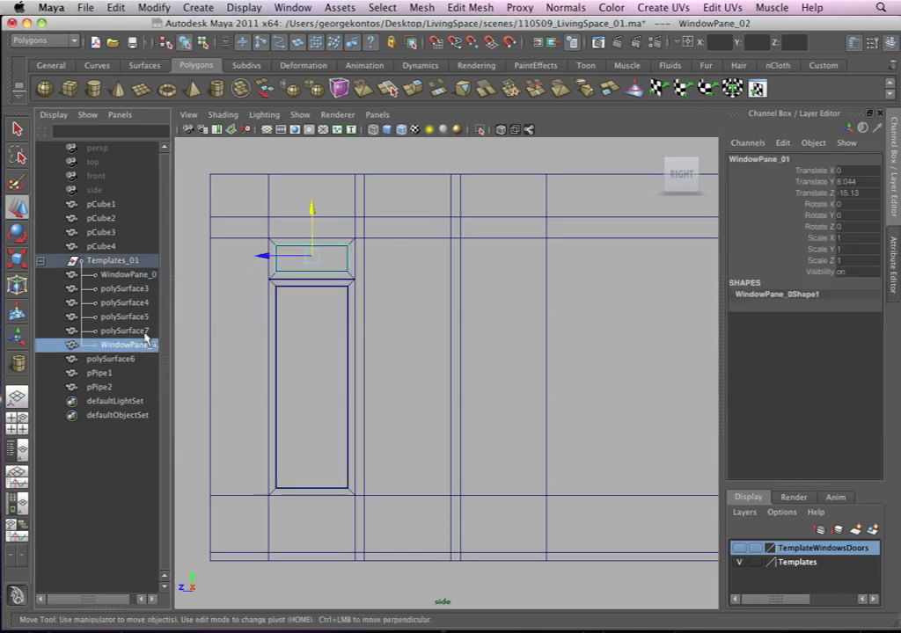
drag(172, 312, 299, 314)
click(162, 276)
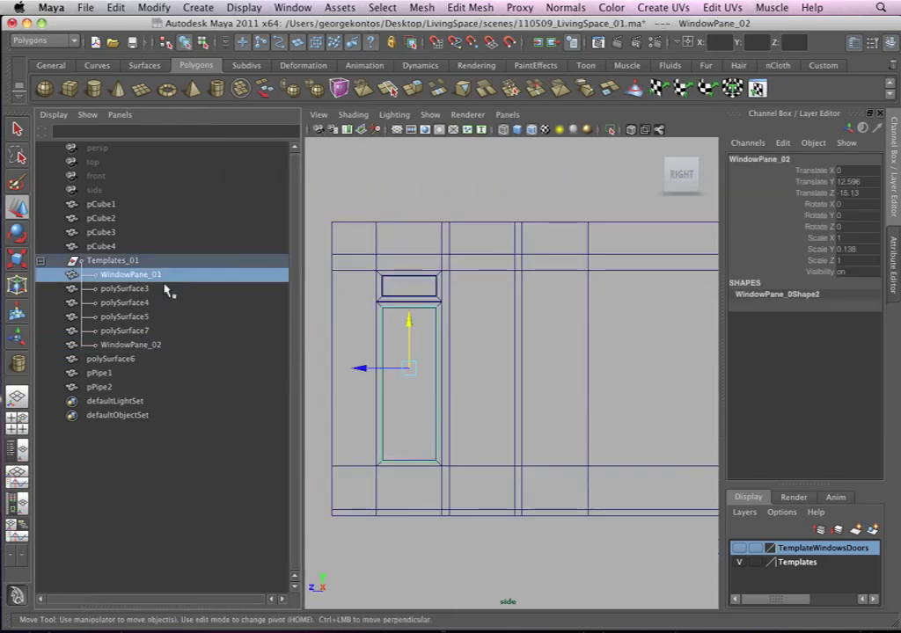
shift+click(150, 345)
click(161, 277)
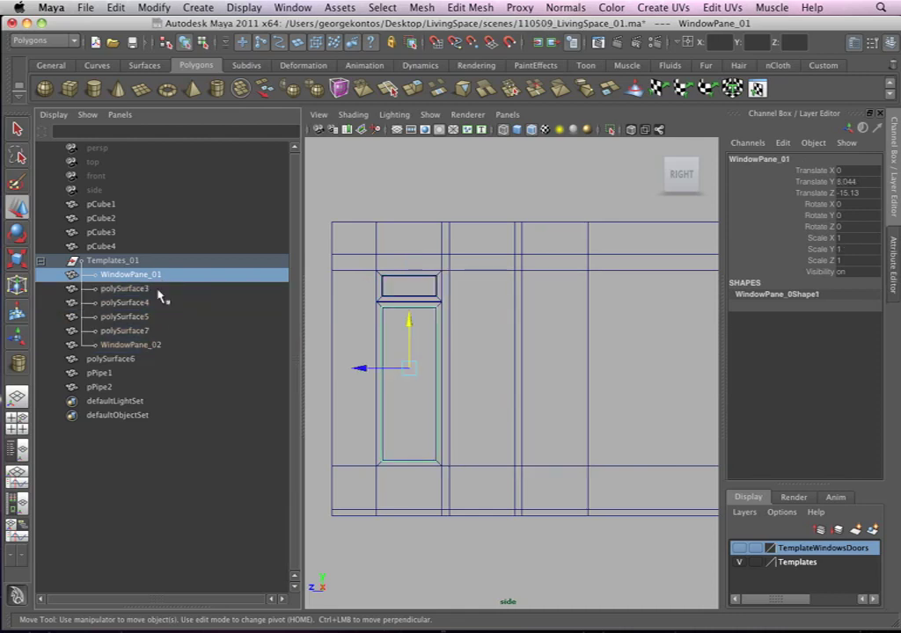
ctrl+click(154, 347)
mouse_move(143, 278)
middle_down()
mouse_move(146, 262)
mouse_move(132, 264)
middle_up()
Step: Select both window panes and assign them a new Lambert material
click(127, 274)
click(125, 262)
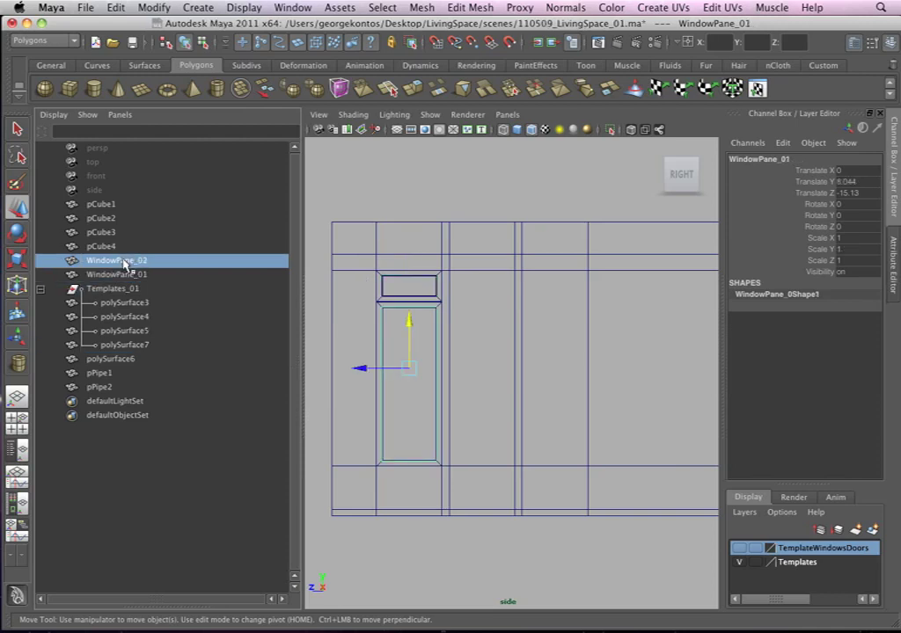
ctrl+click(144, 277)
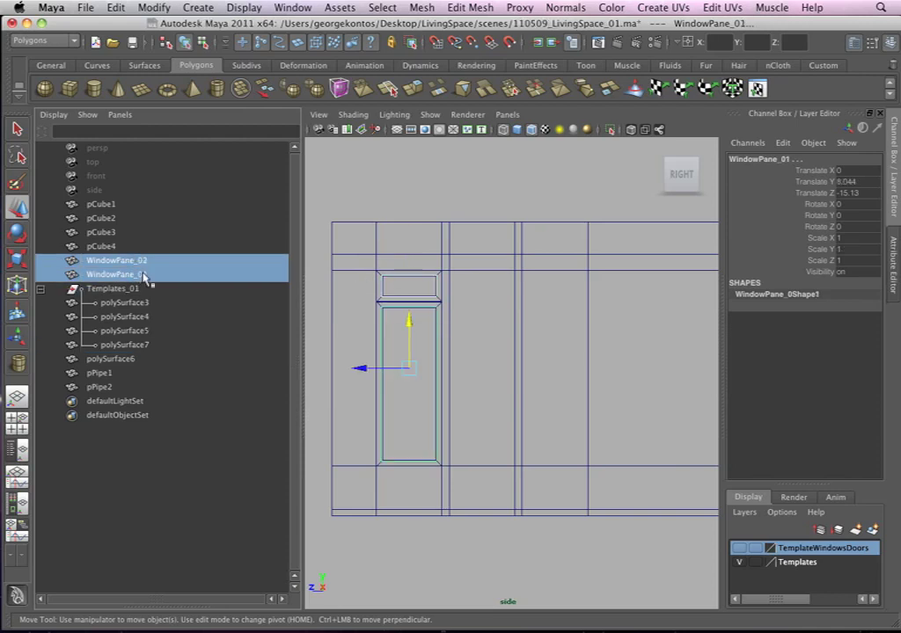
right_click(395, 330)
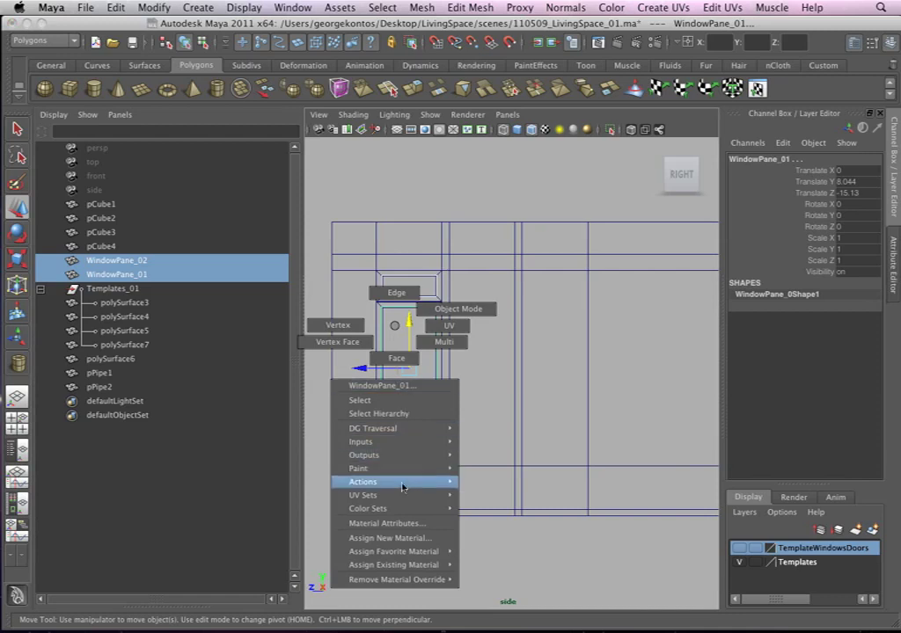
click(394, 537)
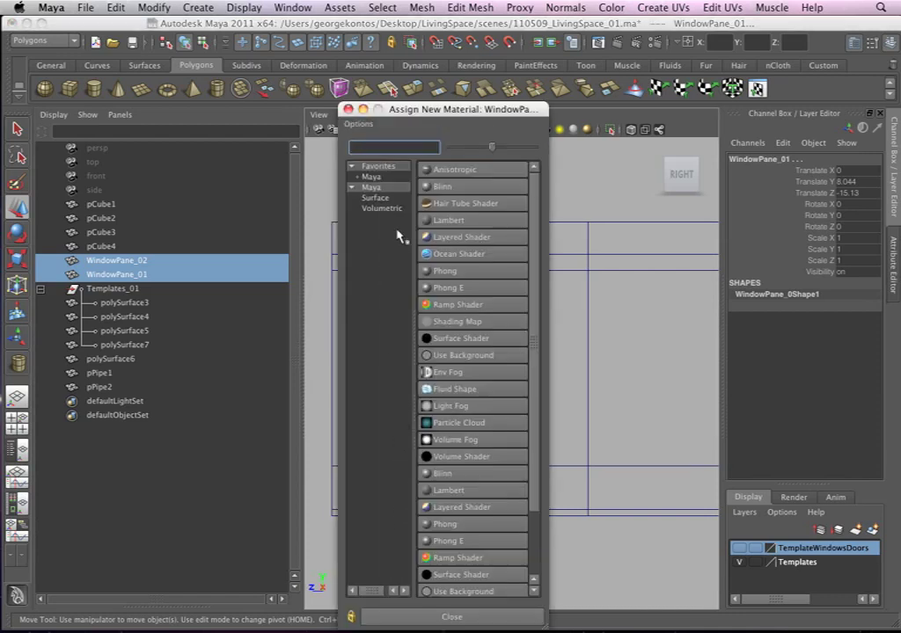
click(442, 224)
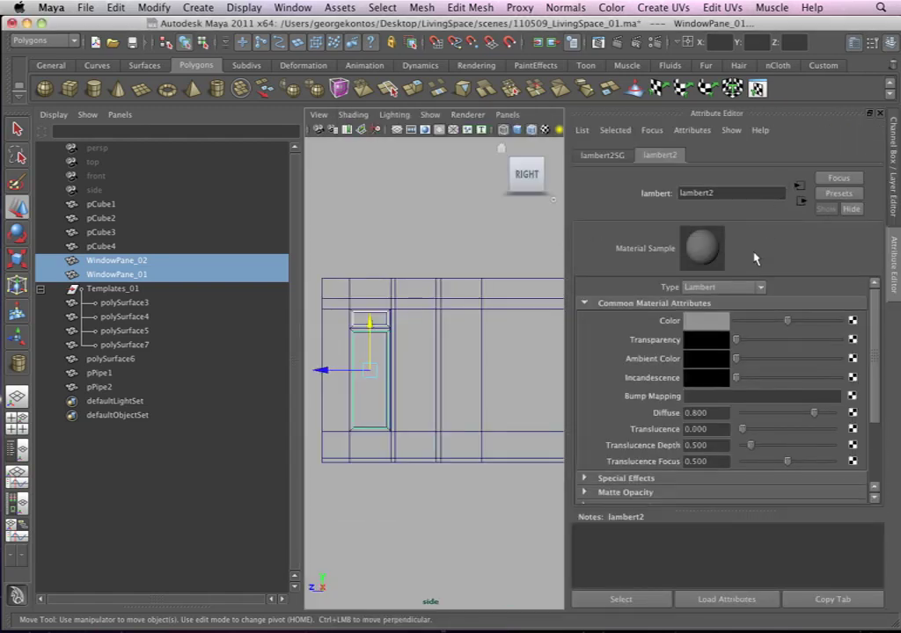
Step: Color the pane material pale green, about RGB 0.6, 0.82, 0.62, and raise its transparency to about half
click(710, 329)
click(700, 322)
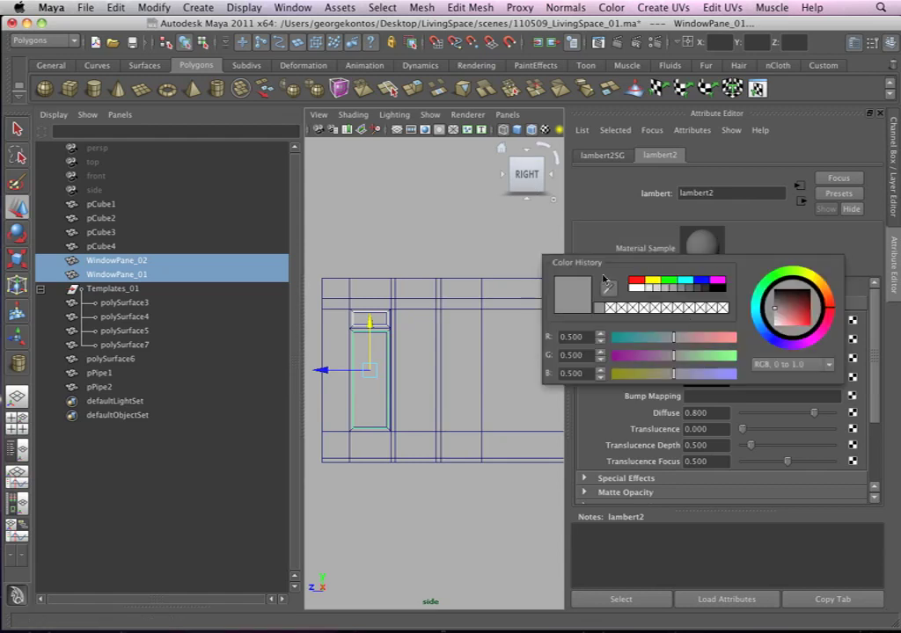
drag(675, 338, 647, 339)
drag(781, 308, 783, 299)
drag(671, 361, 640, 340)
drag(790, 313, 785, 323)
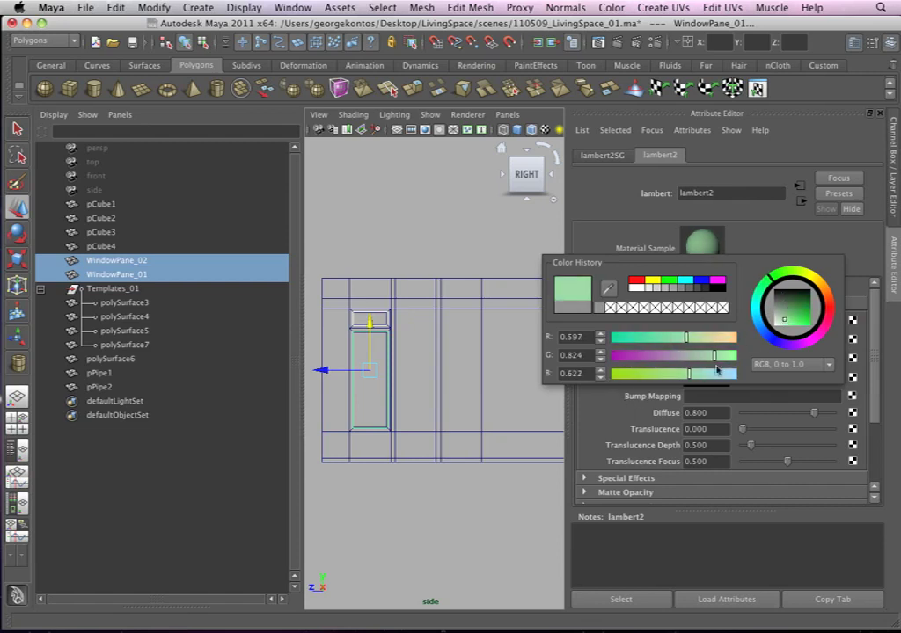
drag(743, 342, 780, 341)
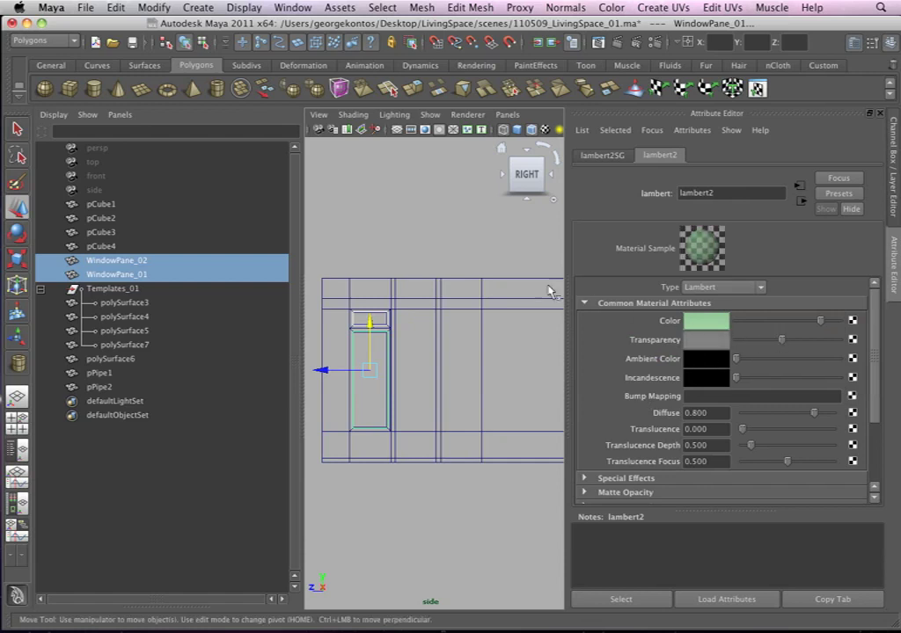
Step: Clear the selection, close the Attribute Editor, and return to the shaded perspective view
click(399, 242)
key(space)
click(880, 114)
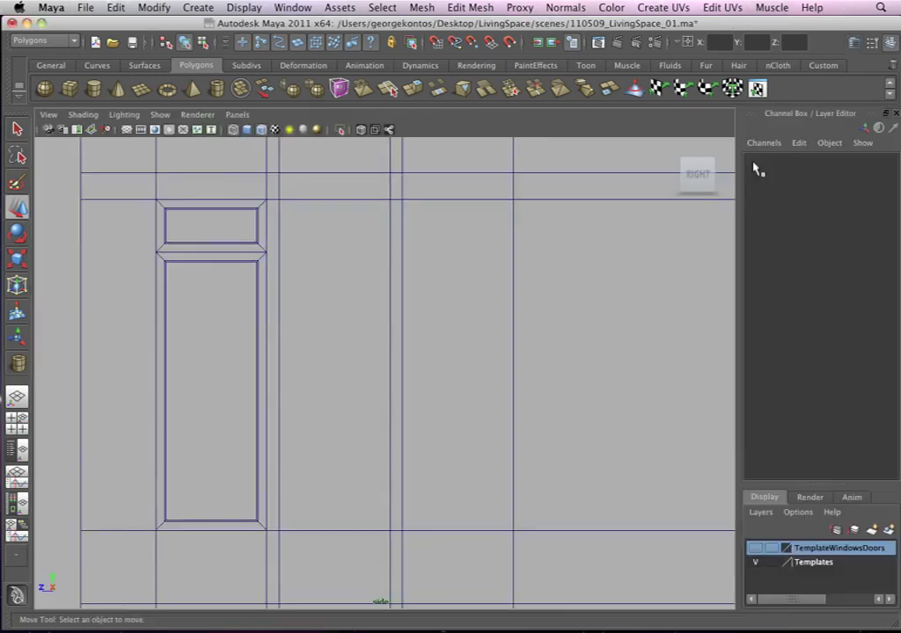
key(space)
mouse_move(451, 288)
mouse_down()
mouse_move(450, 252)
mouse_move(482, 329)
mouse_move(470, 308)
mouse_up()
key(5)
Step: Select both glass panes and move them in depth so they sit inside the window frames
alt+right_drag(484, 304, 358, 297)
alt+drag(357, 297, 559, 290)
click(399, 394)
alt+drag(398, 394, 398, 421)
shift+click(406, 355)
drag(424, 329, 288, 368)
drag(343, 320, 315, 351)
alt+right_drag(315, 351, 370, 304)
click(322, 156)
Step: Examine from several angles how the glass panes sit in the upper and lower window frames
alt+drag(314, 328, 394, 342)
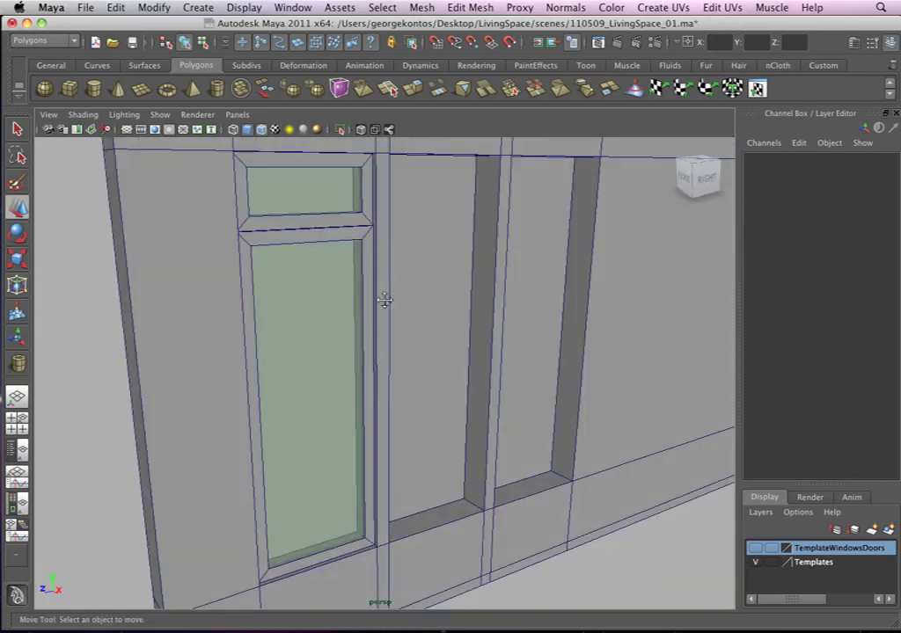
alt+drag(385, 300, 469, 235)
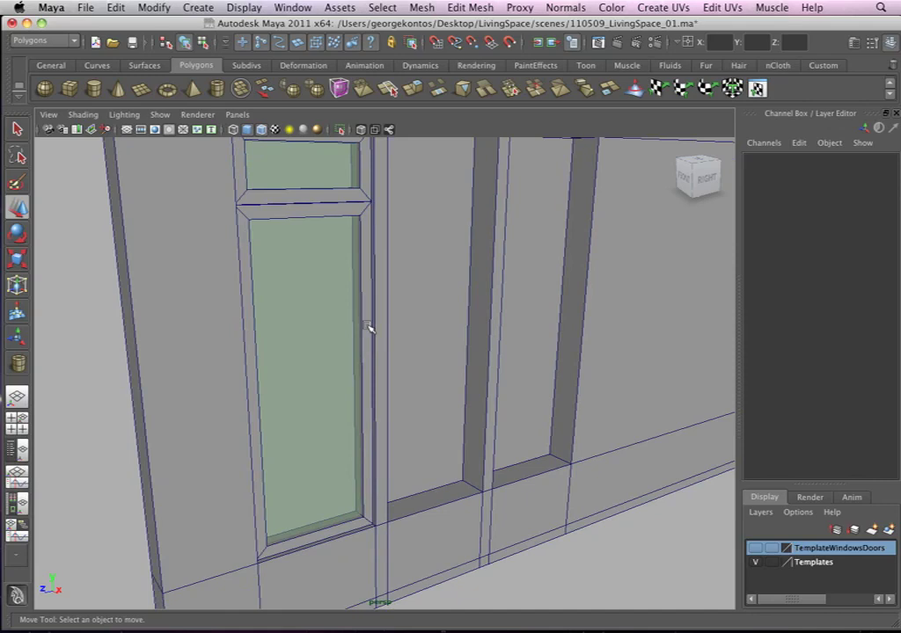
alt+drag(400, 358, 361, 344)
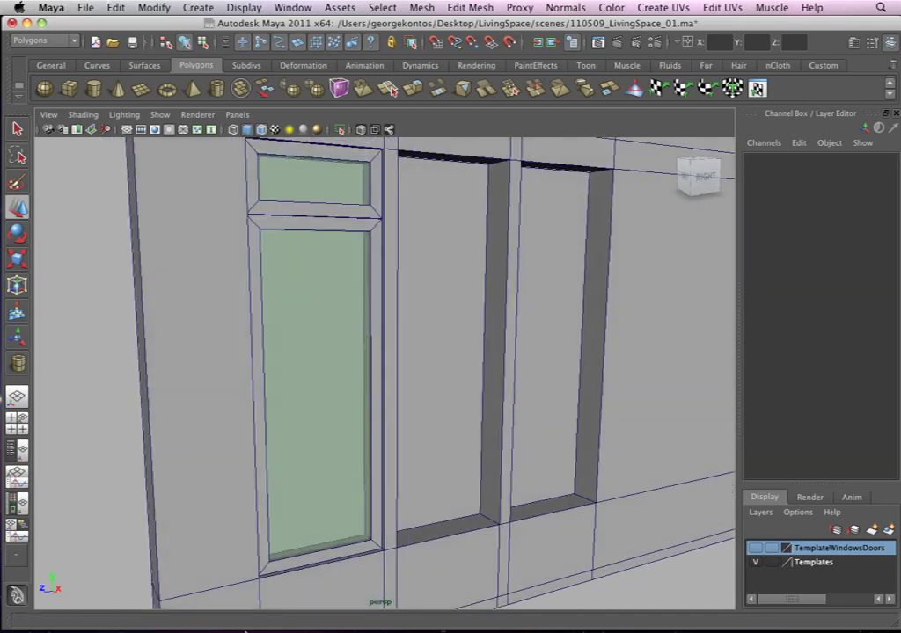
alt+drag(373, 393, 300, 354)
alt+right_drag(300, 354, 370, 375)
alt+middle_drag(369, 375, 292, 349)
alt+right_drag(292, 349, 329, 370)
alt+middle_drag(328, 370, 332, 389)
alt+middle_drag(297, 340, 271, 384)
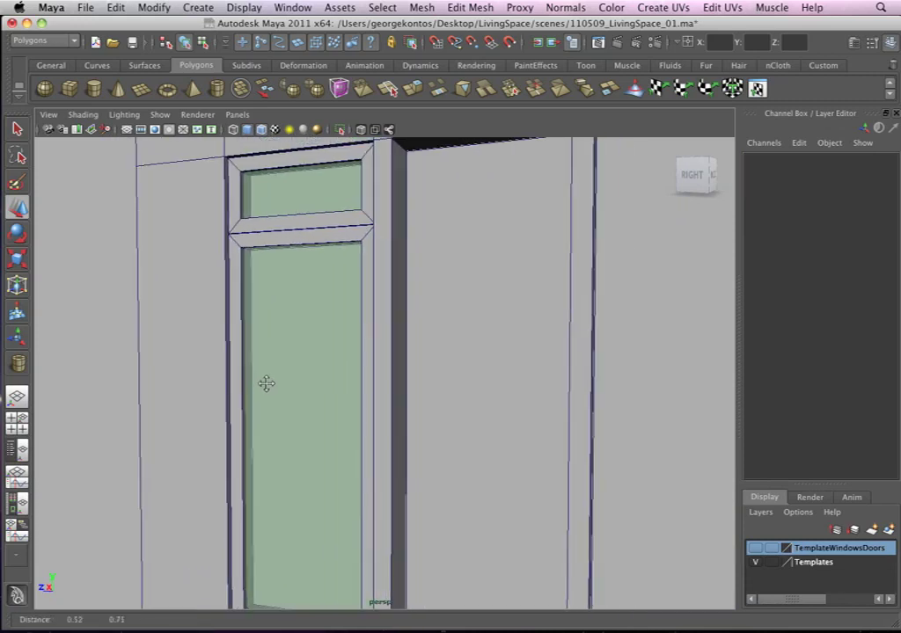
alt+drag(271, 383, 263, 311)
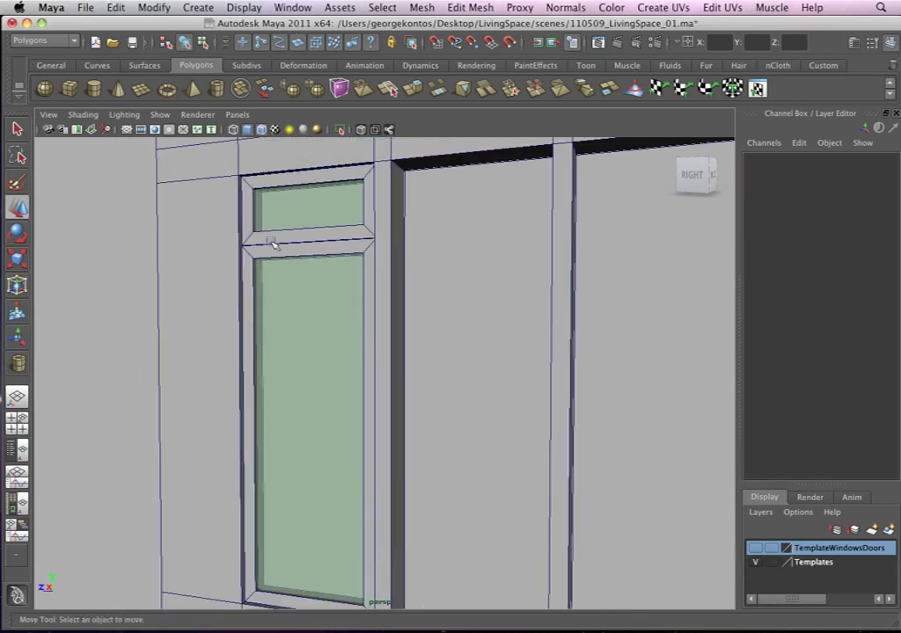
Step: Select the lower window frame at its joint with the upper frame and switch to the side view
alt+right_drag(249, 262, 324, 298)
alt+right_drag(287, 267, 331, 274)
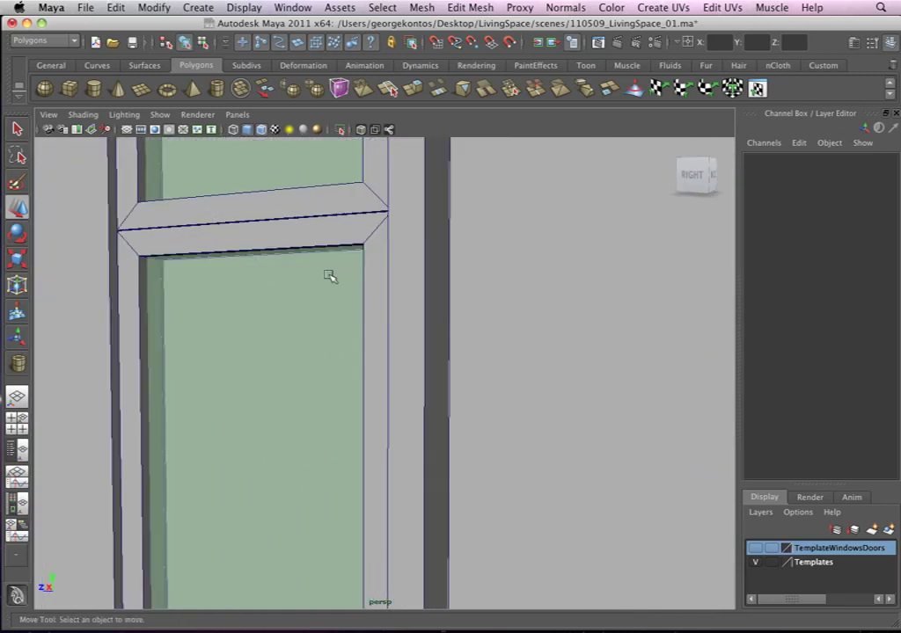
alt+middle_drag(331, 273, 347, 315)
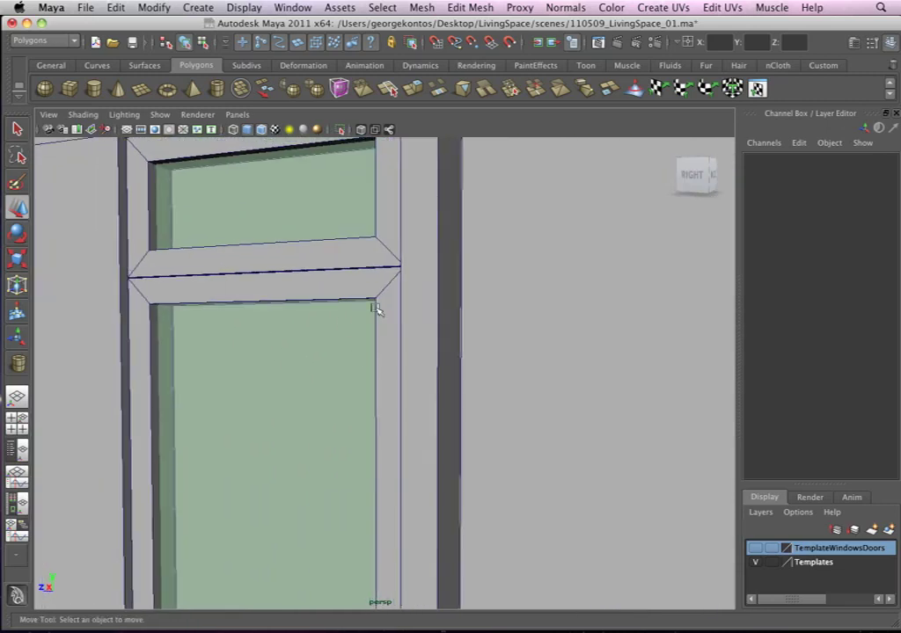
alt+right_drag(250, 209, 325, 284)
alt+middle_drag(167, 233, 235, 268)
alt+right_drag(235, 267, 336, 342)
alt+middle_drag(267, 287, 292, 300)
click(293, 299)
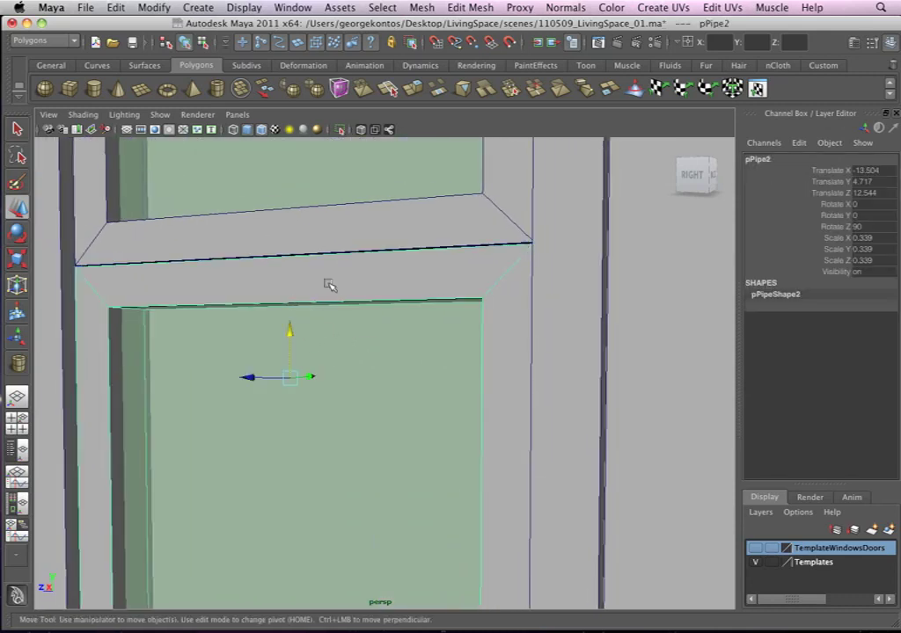
key(space)
drag(319, 276, 362, 274)
Step: In vertex mode, select the vertices along the lower frame's top edge and nudge them up slightly toward the upper frame
alt+middle_drag(362, 274, 434, 344)
alt+right_drag(189, 307, 247, 344)
alt+middle_drag(247, 344, 490, 465)
alt+right_drag(240, 383, 286, 382)
alt+middle_drag(286, 382, 402, 382)
right_drag(275, 338, 193, 319)
drag(128, 300, 680, 358)
drag(422, 278, 422, 276)
Step: Select the outer vertices on the upper frame's left side at the opening's edge, then return the frame to object mode
alt+right_drag(423, 260, 288, 294)
alt+middle_drag(289, 293, 306, 396)
alt+right_drag(326, 375, 523, 505)
alt+middle_drag(523, 505, 261, 301)
right_drag(201, 297, 170, 296)
drag(157, 246, 207, 514)
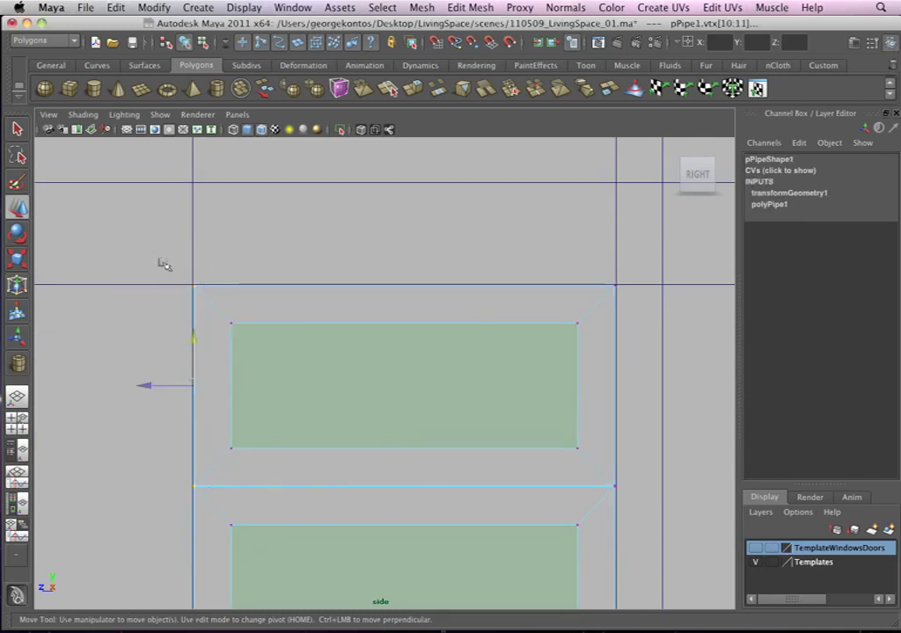
click(220, 440)
right_drag(231, 365, 253, 349)
Step: Return to the perspective view and examine the upper window frame's edges and its fit in the wall opening
alt+right_drag(255, 308, 148, 267)
alt+middle_drag(213, 326, 165, 203)
alt+right_drag(261, 302, 356, 264)
alt+middle_drag(361, 257, 366, 395)
key(space)
drag(387, 309, 390, 280)
alt+drag(402, 334, 380, 357)
alt+right_drag(380, 356, 250, 415)
alt+middle_drag(250, 415, 218, 455)
alt+right_drag(217, 455, 277, 300)
alt+middle_drag(277, 300, 261, 379)
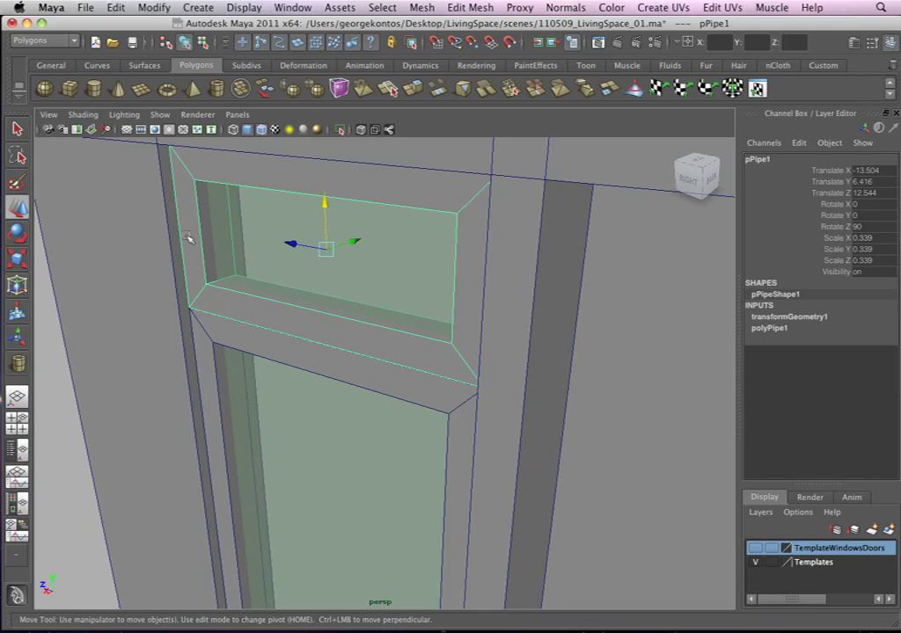
mouse_move(331, 303)
alt+mouse_down()
mouse_move(352, 361)
mouse_move(319, 293)
alt+mouse_up()
alt+right_drag(319, 293, 348, 310)
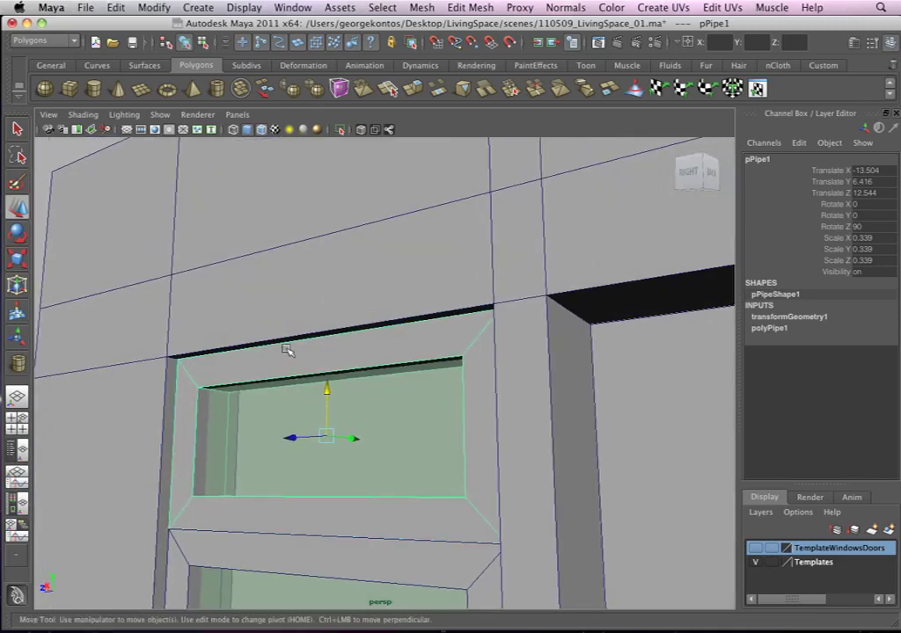
alt+drag(285, 350, 254, 296)
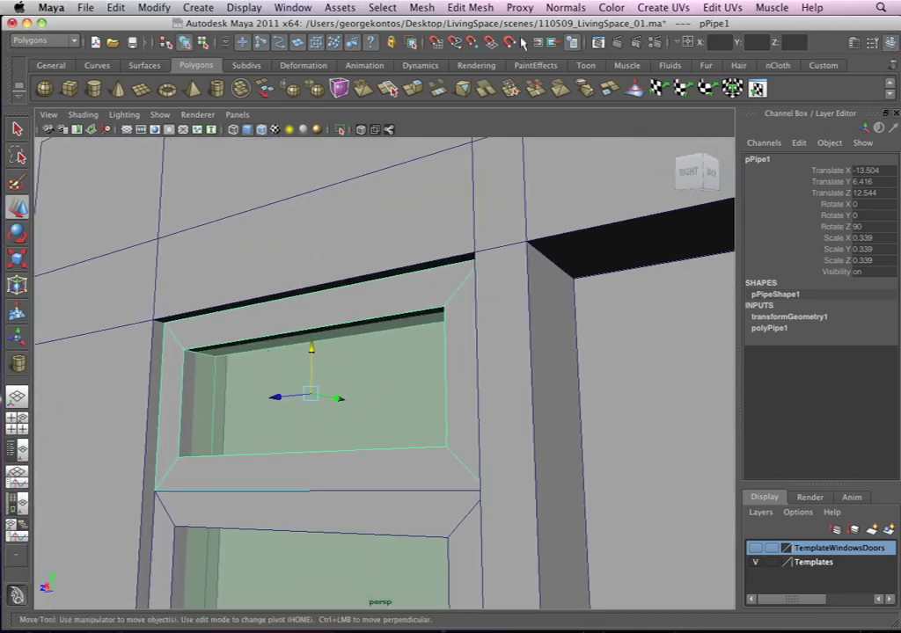
Step: Bevel the edges of the upper window frame and check the shape of its corners up close
click(464, 8)
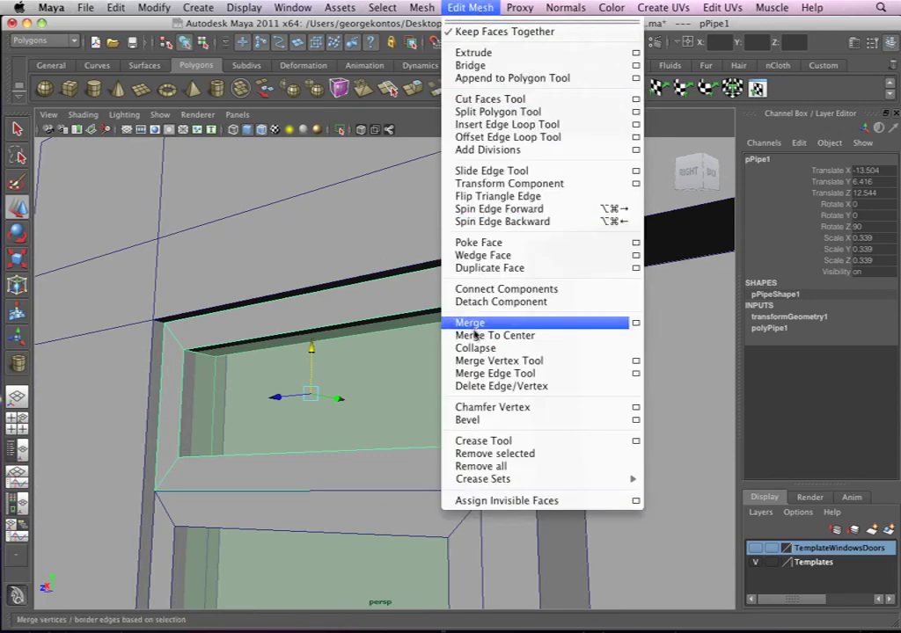
click(467, 420)
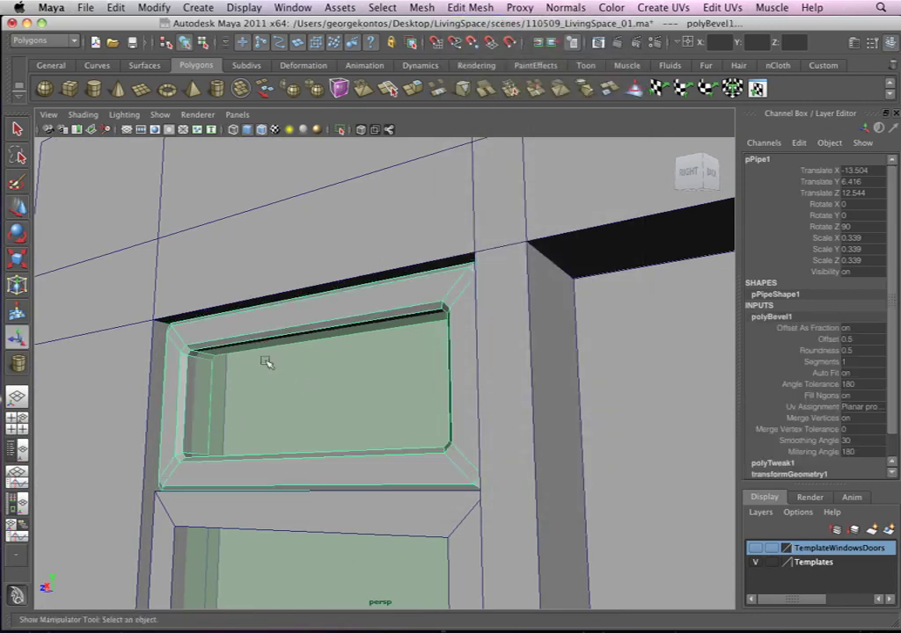
alt+right_drag(261, 362, 390, 387)
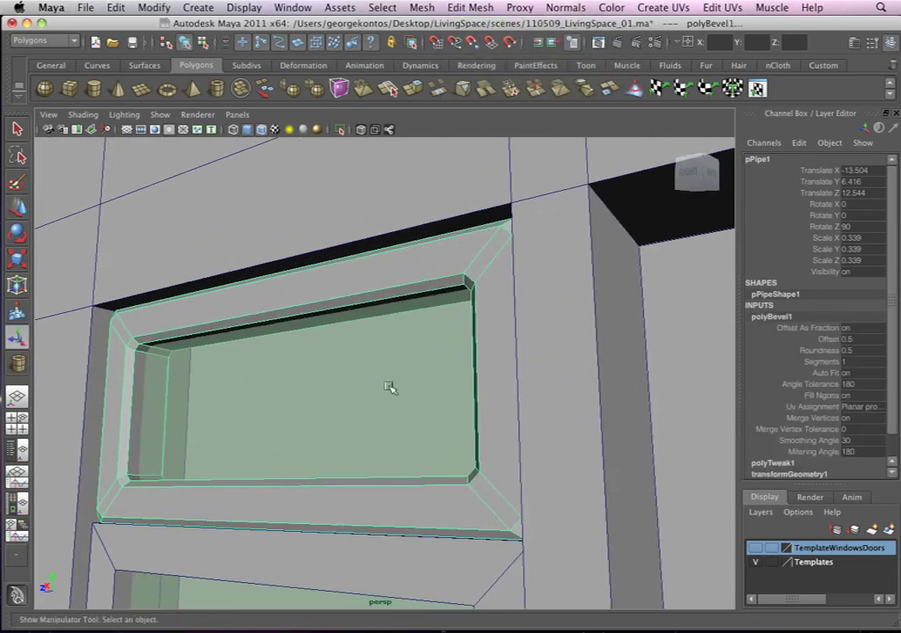
alt+middle_drag(389, 387, 305, 412)
alt+drag(400, 410, 485, 428)
alt+middle_drag(484, 427, 432, 452)
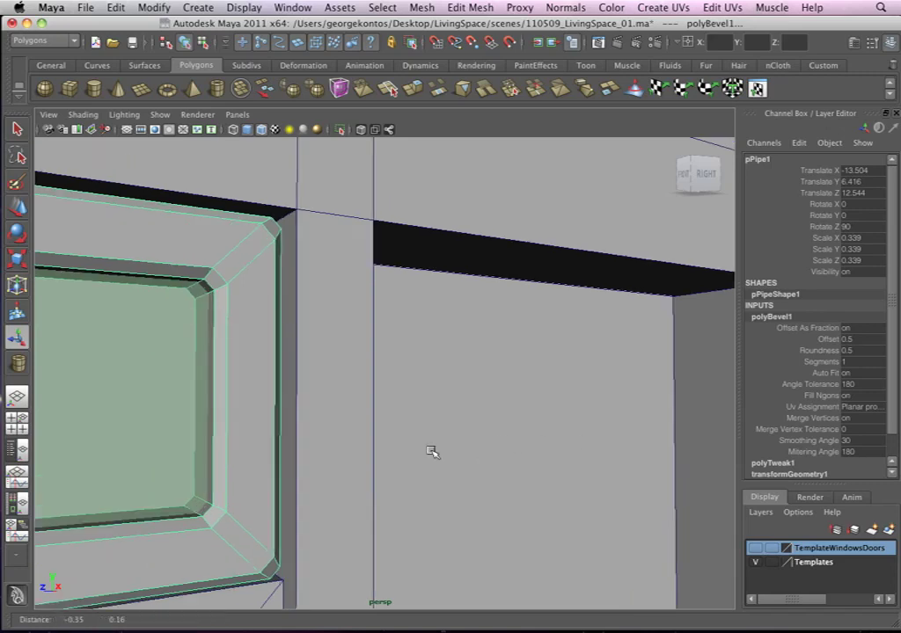
alt+right_drag(432, 452, 139, 332)
alt+drag(139, 332, 235, 418)
alt+middle_drag(235, 418, 375, 385)
alt+drag(375, 384, 421, 348)
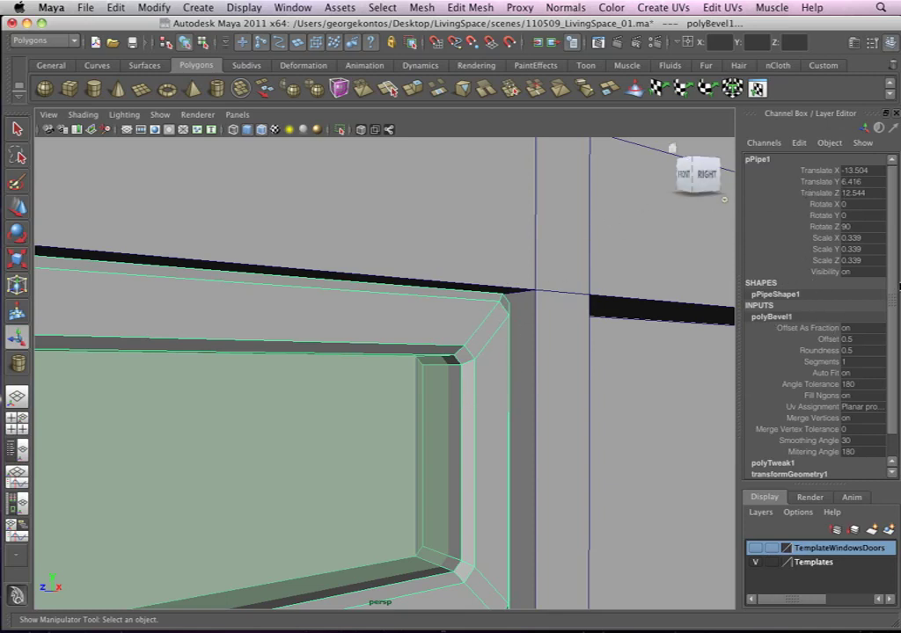
Step: Set the upper frame's bevel offset to 0.1 and clear the selection
double_click(851, 341)
text(0)
key(Return)
alt+right_drag(469, 332, 262, 282)
alt+right_drag(291, 384, 441, 242)
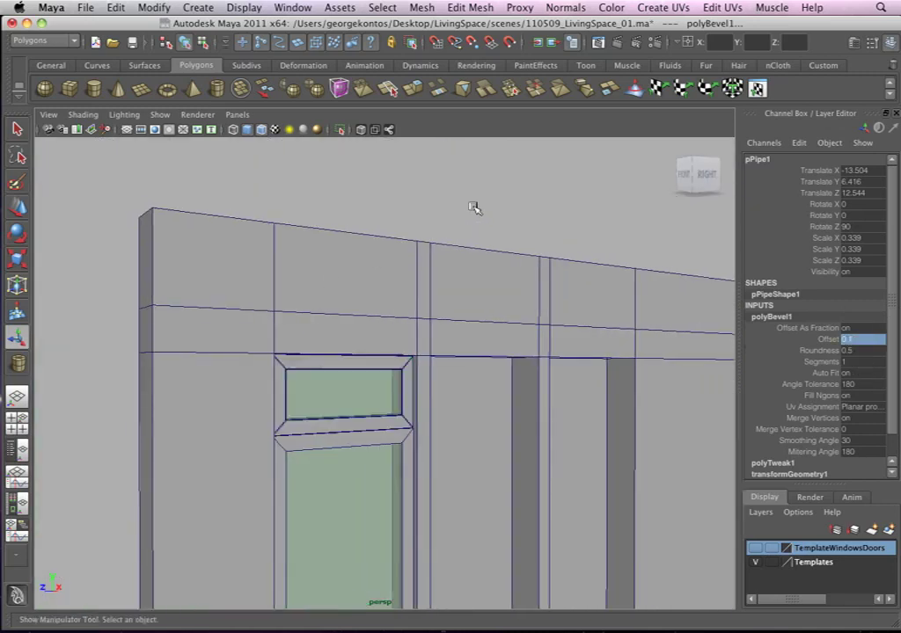
click(476, 209)
Step: Turn off wireframe on shaded and examine the bevelled upper frame beside the unbevelled lower frame
alt+drag(451, 331, 415, 336)
right_drag(415, 370, 438, 351)
alt+drag(387, 356, 423, 361)
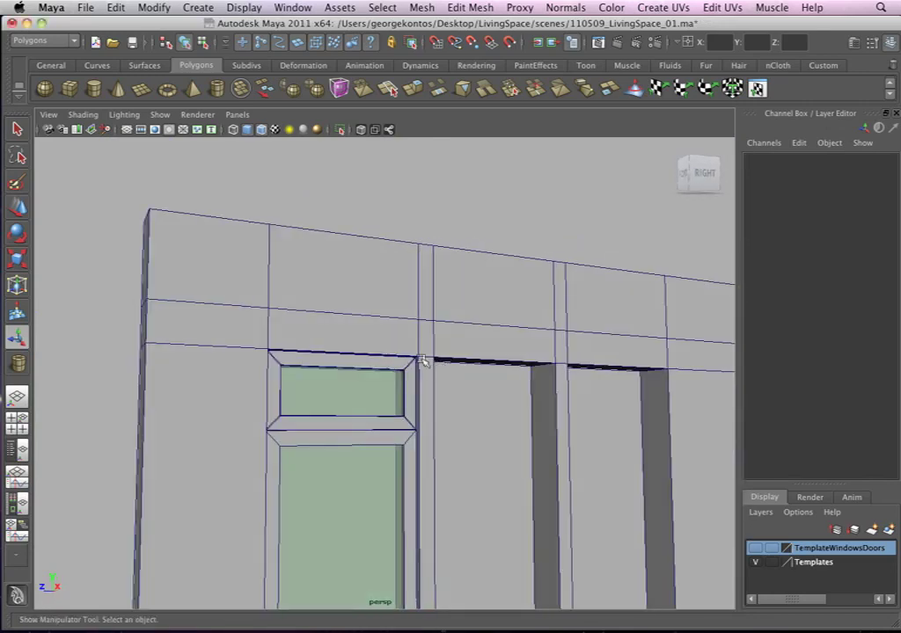
alt+right_drag(423, 361, 466, 375)
click(274, 129)
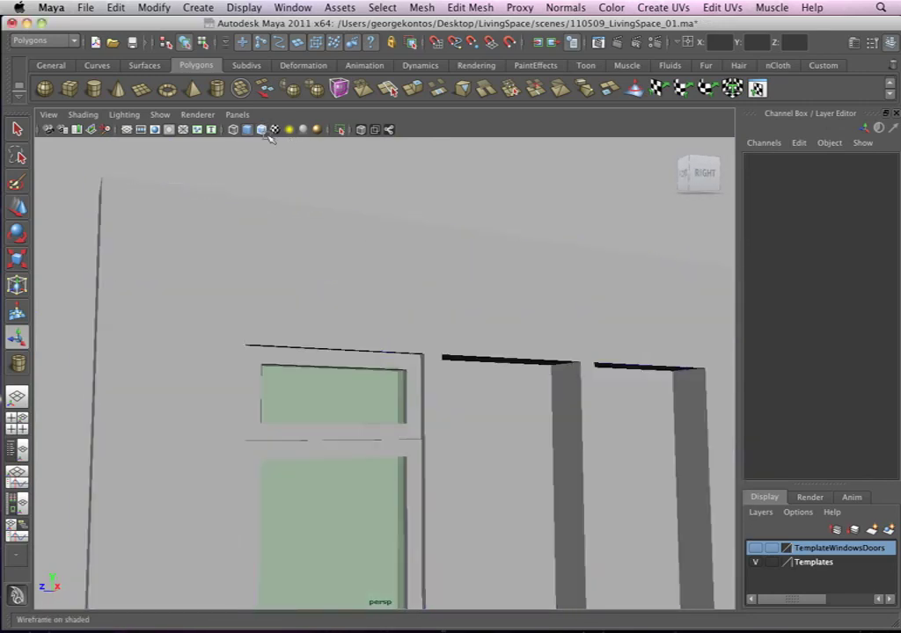
alt+drag(382, 348, 271, 339)
scroll(452, 416, up, 4)
alt+drag(451, 380, 356, 386)
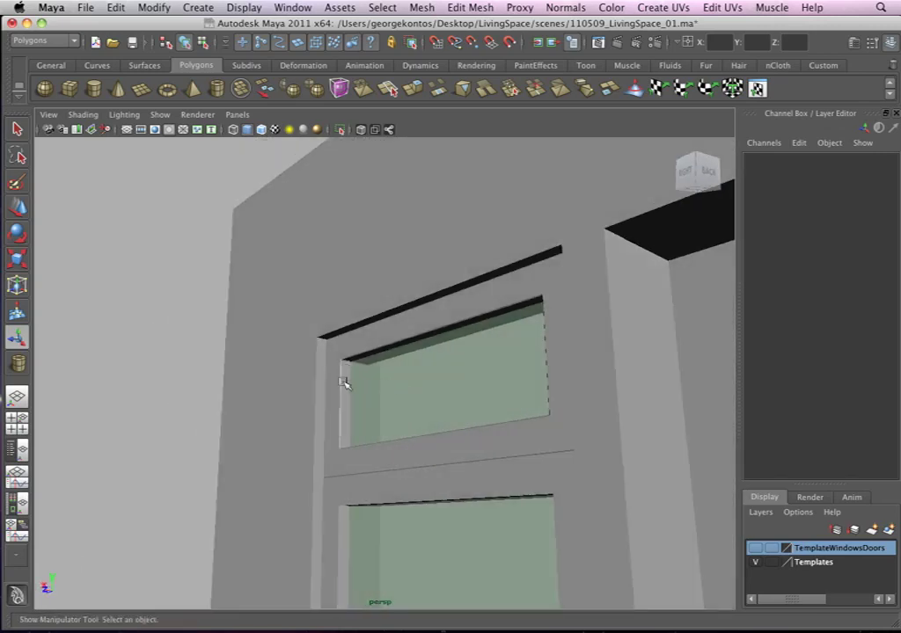